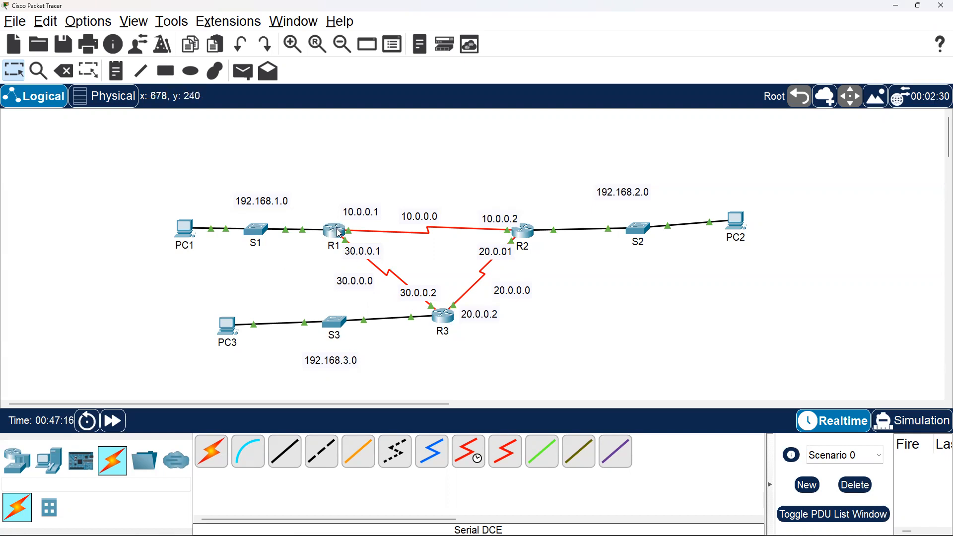
Open router R1's command line, widen its window, and exit the current console session to start a fresh one.
click(338, 229)
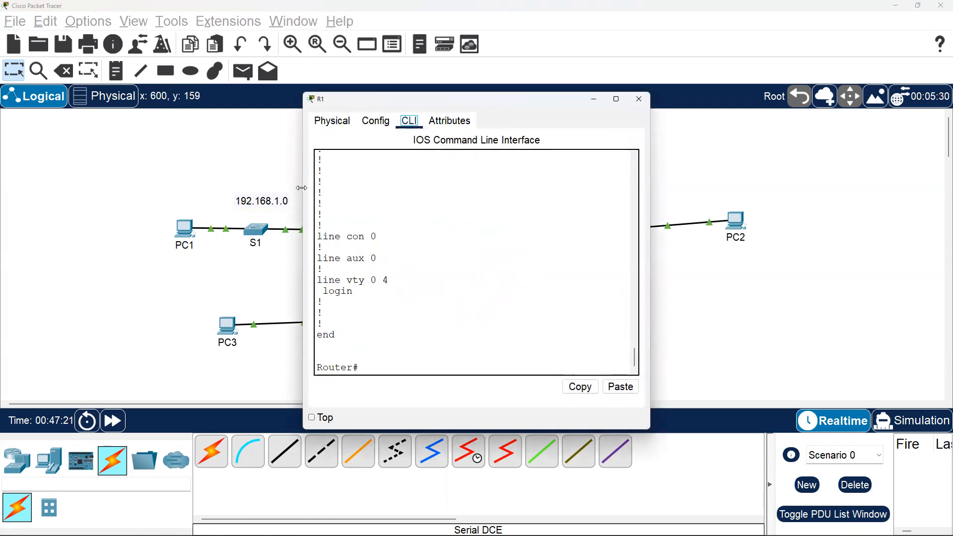
drag(301, 188, 177, 189)
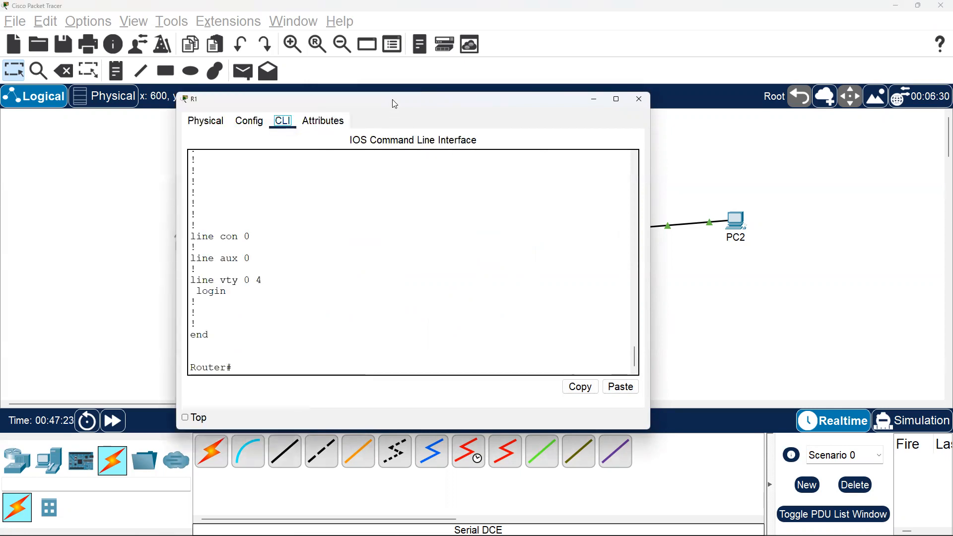
drag(392, 100, 454, 57)
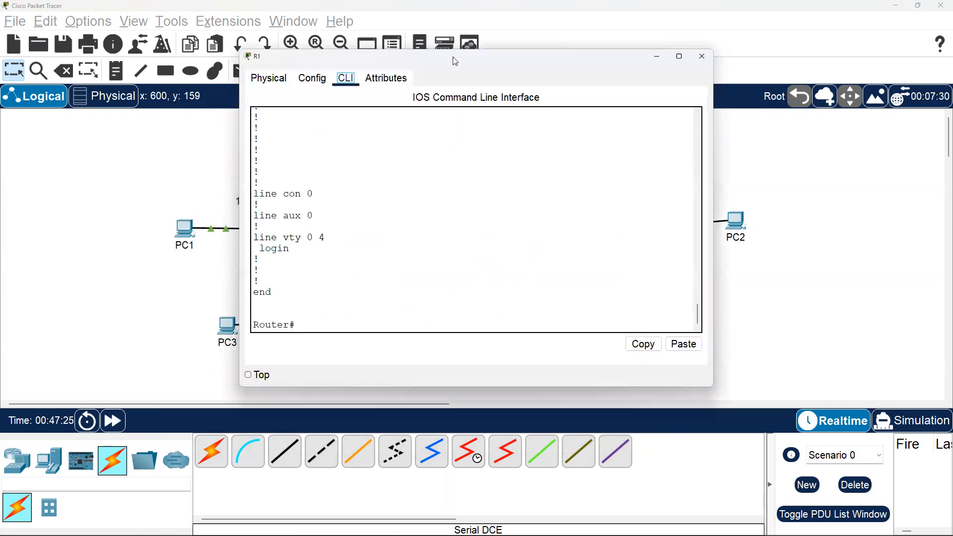
click(428, 266)
key(Return)
text(exit)
key(Return)
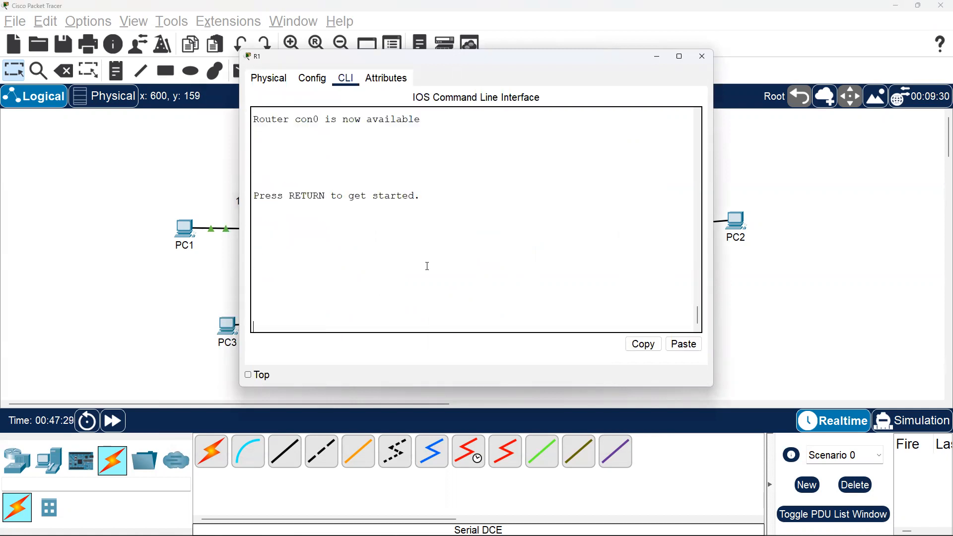
key(Return)
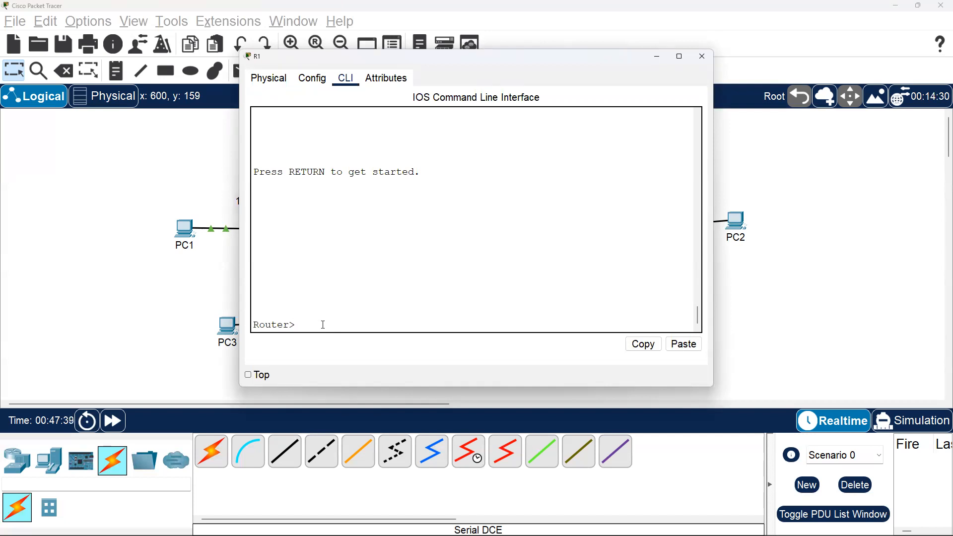
Enter privileged mode on R1 with enable, and enter global configuration mode with configure terminal.
text(enabel)
key(BackSpace)
key(BackSpace)
text(le)
key(Return)
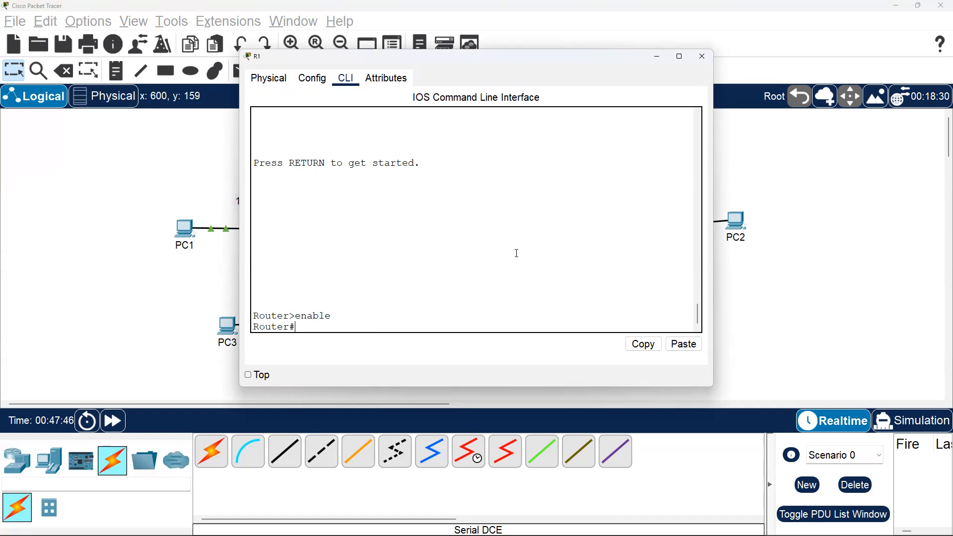
text(configure terminal)
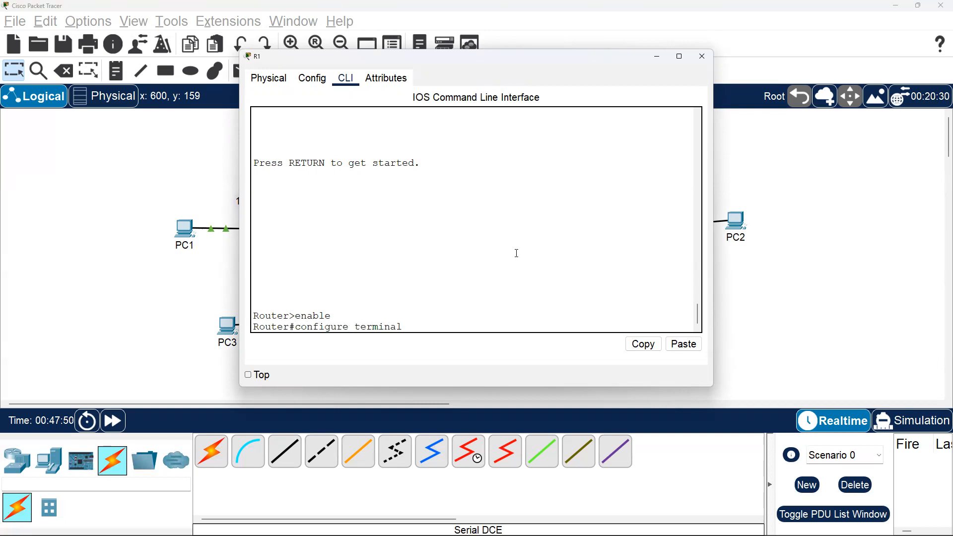
key(Return)
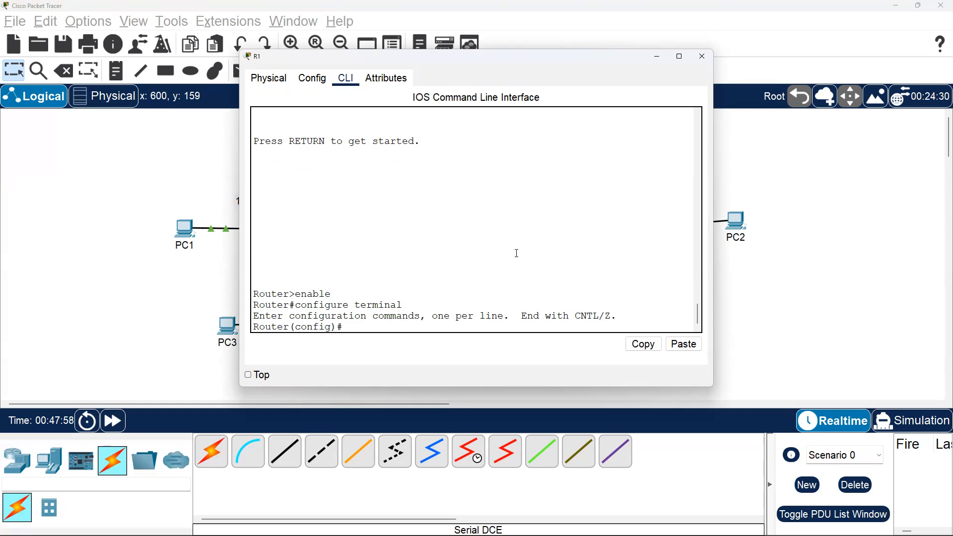
Try to start OSPF routing on R1 without a process ID and review the earlier console output.
text(router ospf)
key(Return)
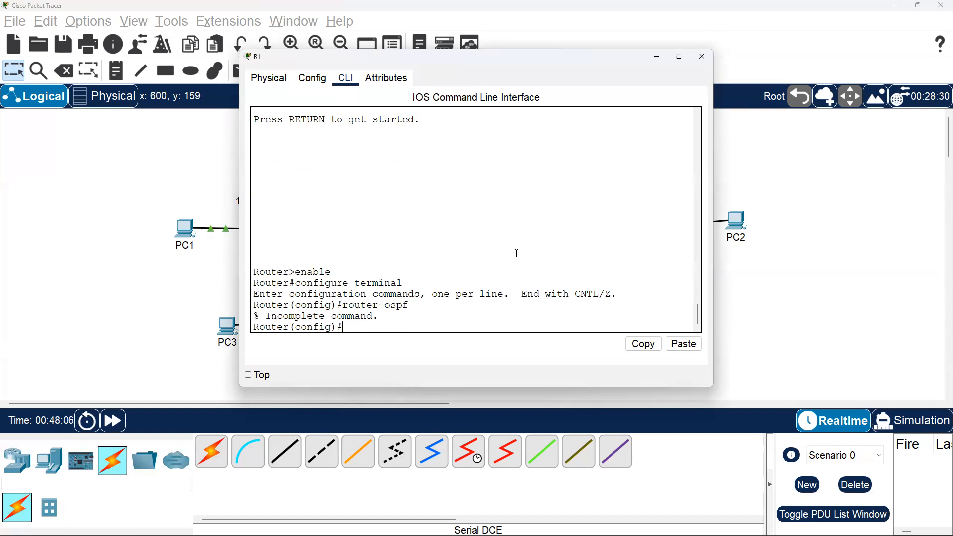
scroll(516, 253, up, 15)
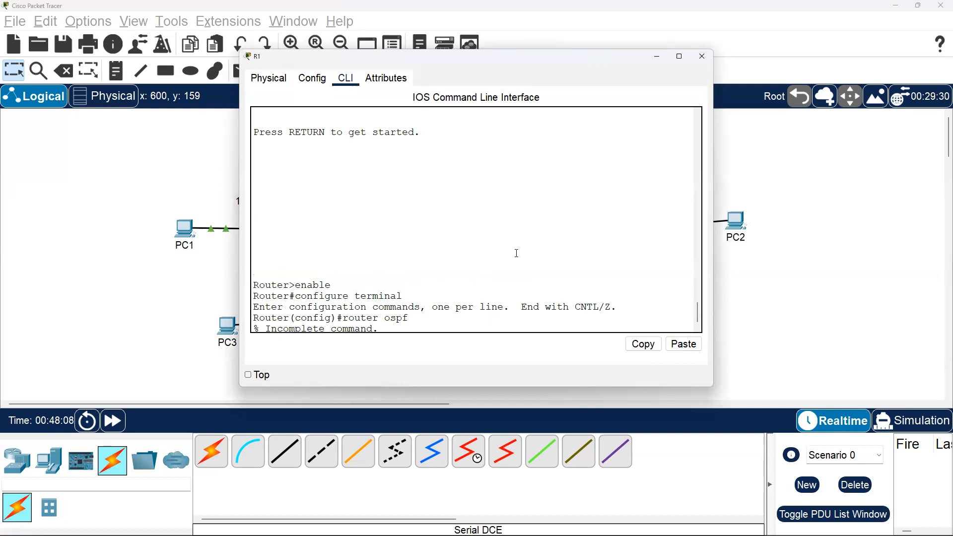
scroll(517, 253, up, 5)
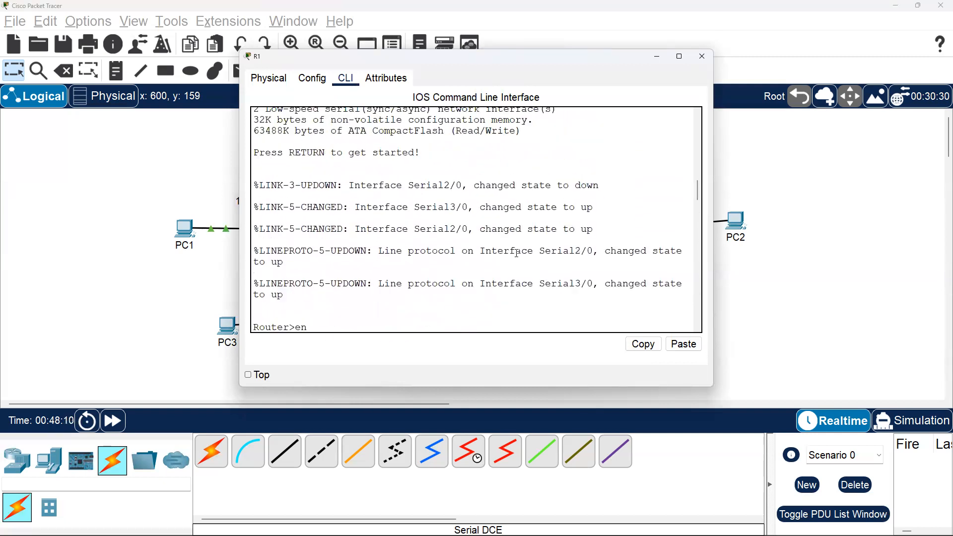
scroll(516, 253, down, 20)
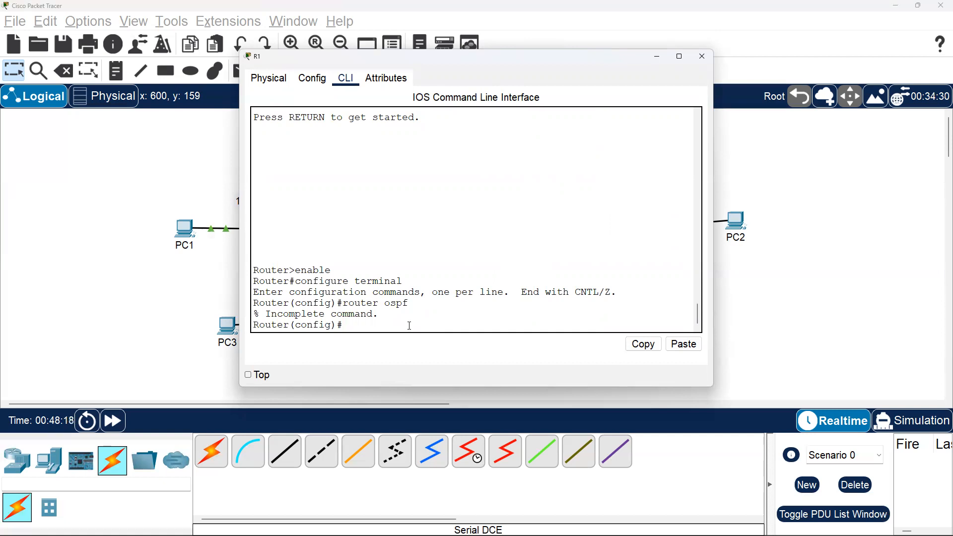
Start OSPF routing process 1 on R1 and move its window clear of the networks around R1.
text(router ospf 1)
key(Return)
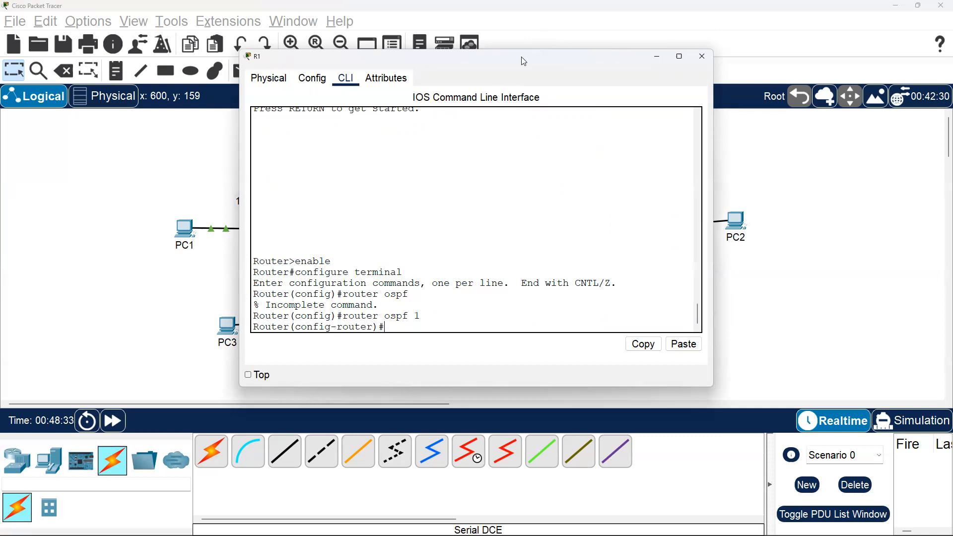
drag(520, 57, 529, 59)
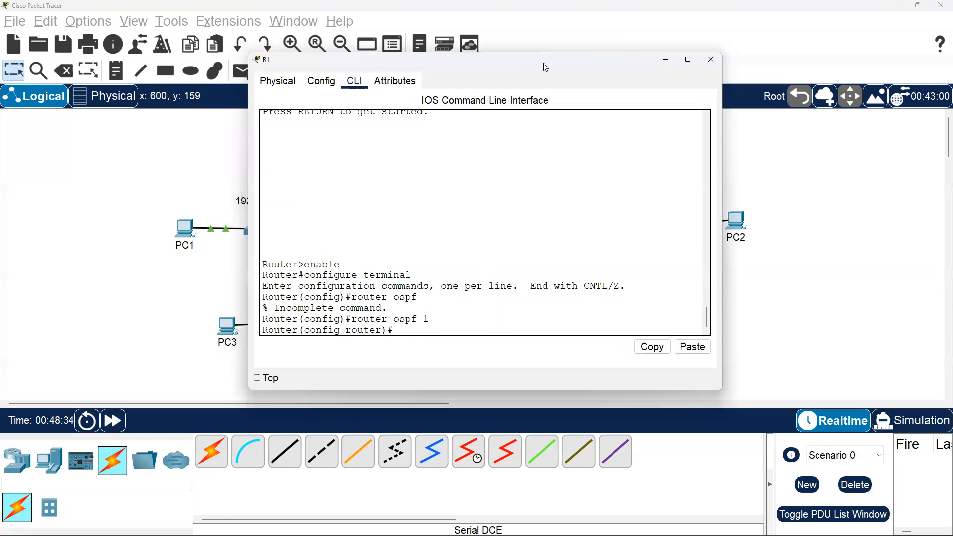
drag(545, 67, 770, 53)
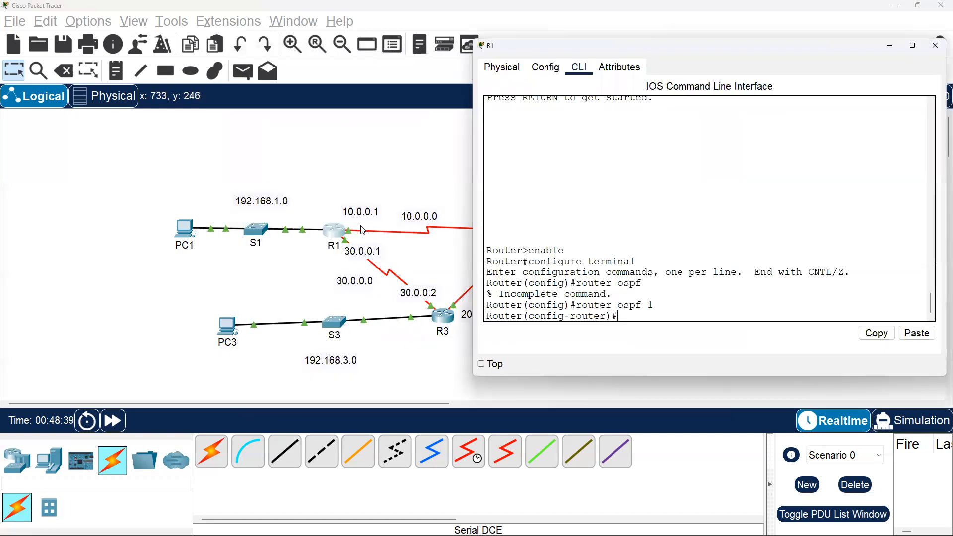
click(276, 274)
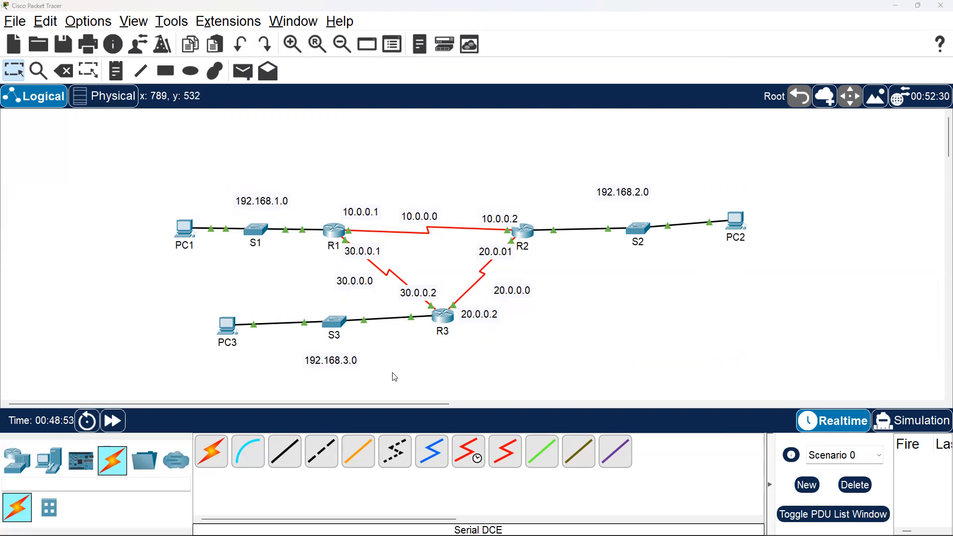
key(alt+Tab)
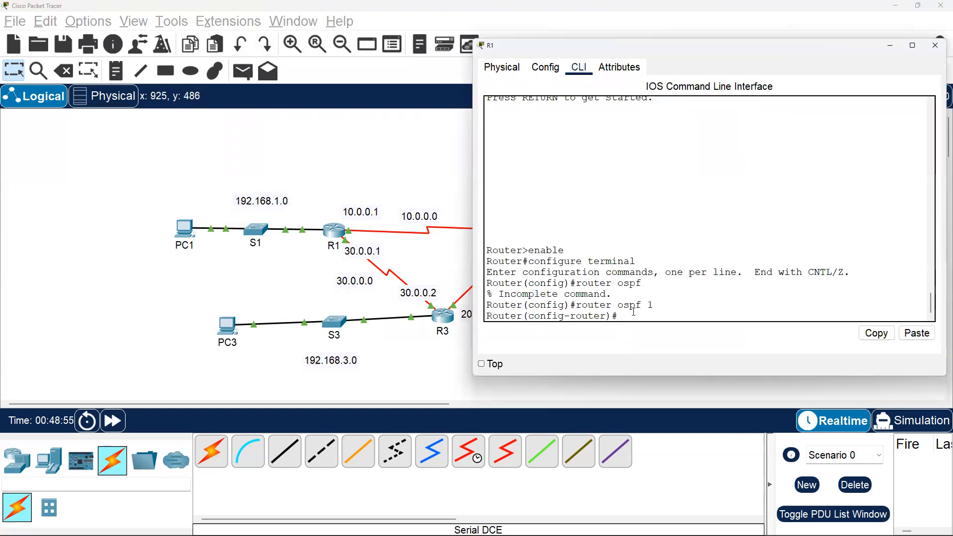
Advertise network 192.168.1.0 with wildcard mask 0.0.0.255 in area 0 in R1's OSPF process.
text(network)
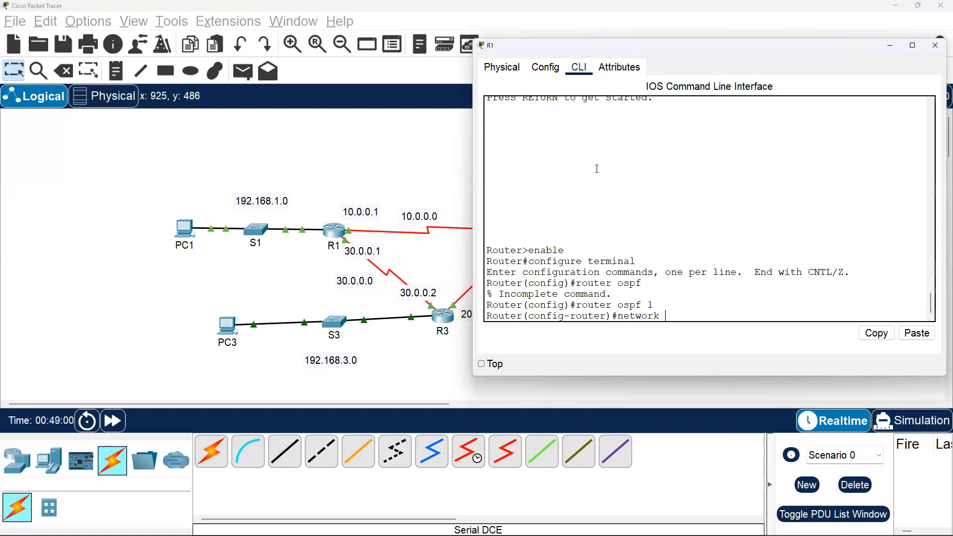
text( 1092)
text(.)
key(BackSpace)
key(BackSpace)
key(BackSpace)
key(BackSpace)
text(92.168.1.0)
drag(471, 189, 444, 188)
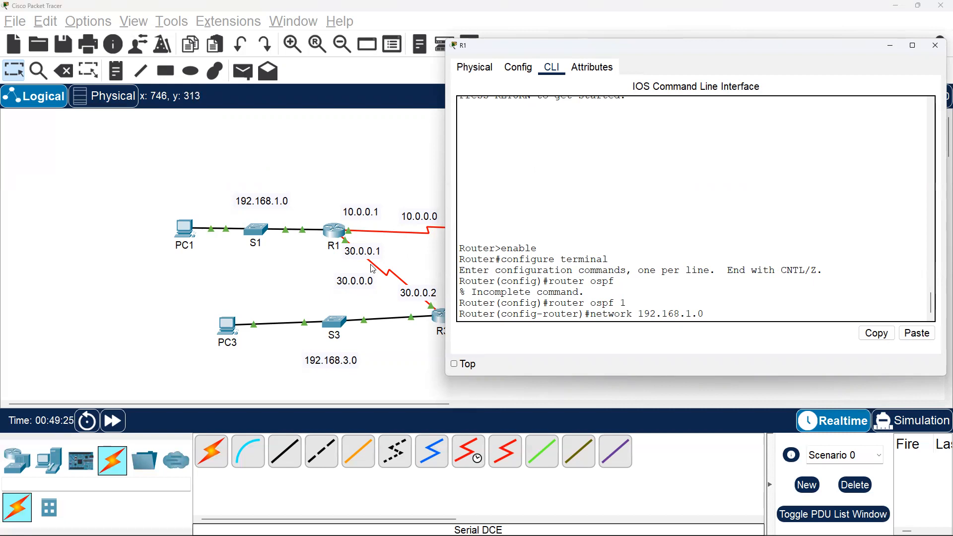
text(0.0.0.255 a)
text(rea)
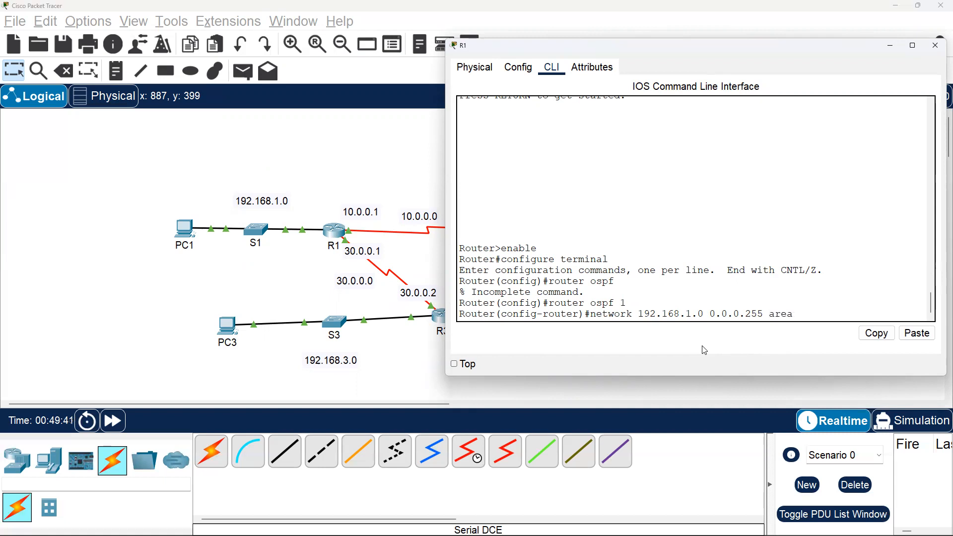
text( 0)
key(Return)
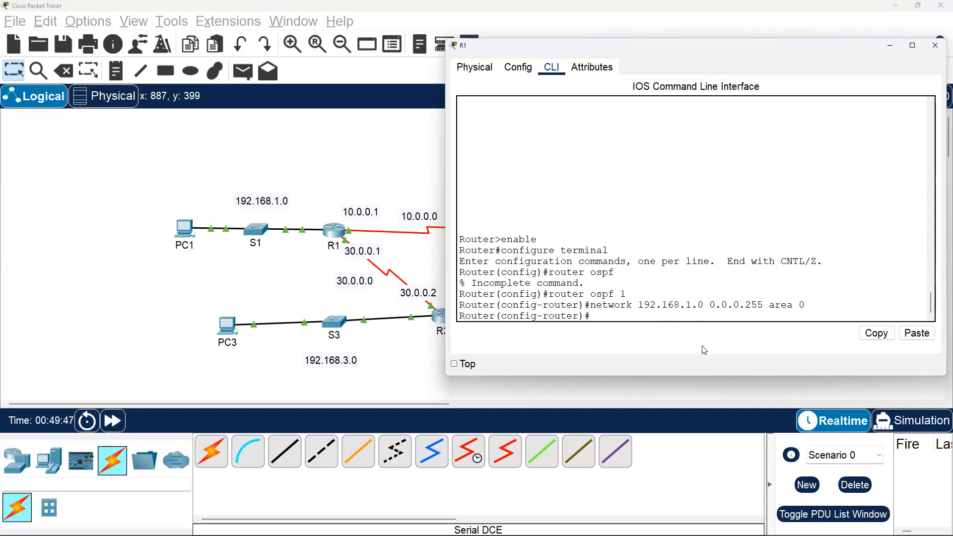
Reuse the previous network command on R1 to advertise 10.0.0.0 with wildcard mask 0.0.0.255 in area 0.
key(Up)
key(Left)
key(Left)
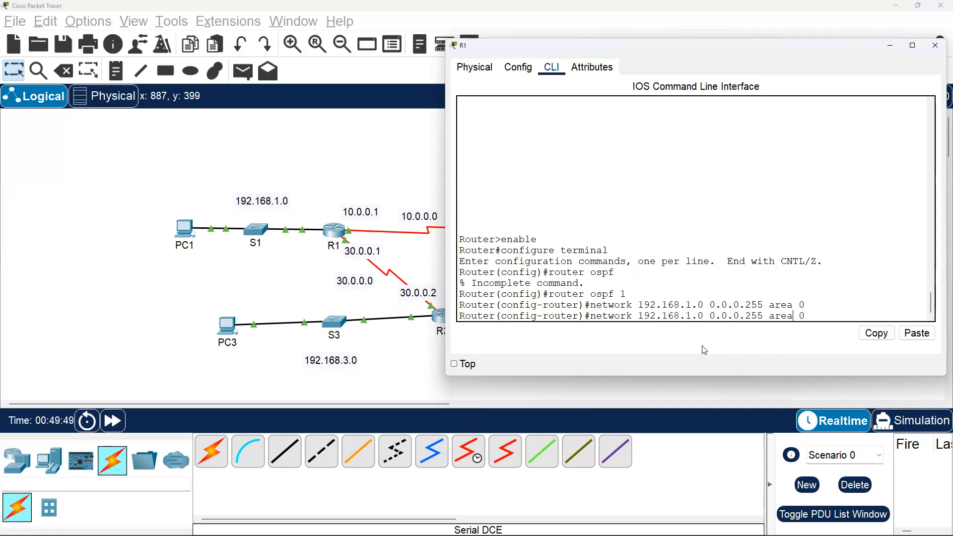
key(Left)
key(Left)
key(Left)
key(Left)
key(Left)
key(Left)
key(Left)
key(Left)
key(Left)
key(Left)
key(Left)
key(Left)
key(Left)
key(BackSpace)
key(BackSpace)
key(BackSpace)
key(BackSpace)
key(BackSpace)
key(BackSpace)
key(BackSpace)
key(BackSpace)
key(BackSpace)
key(BackSpace)
key(BackSpace)
text(10.0.0.0)
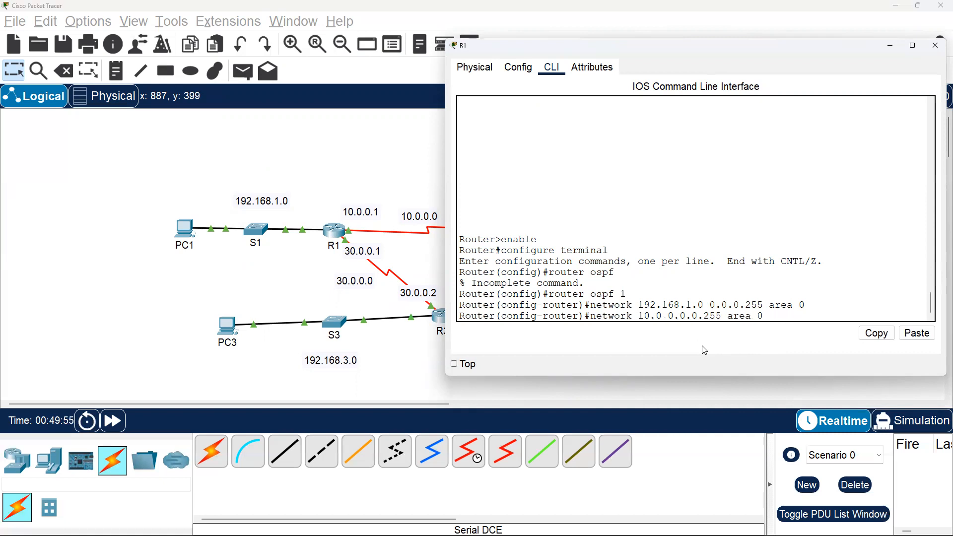
key(Return)
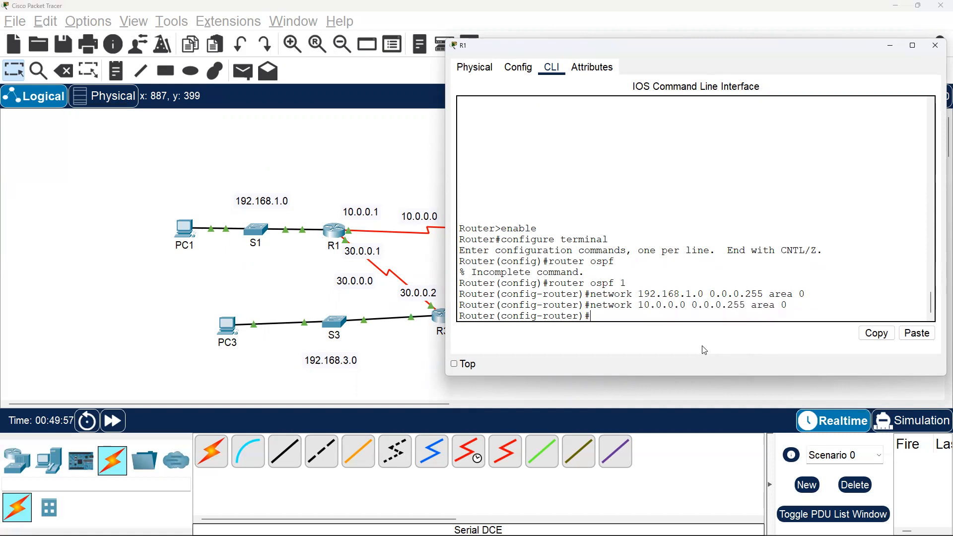
Reuse the previous network command on R1 to advertise 30.0.0.0 with wildcard mask 0.0.0.255 in area 0.
key(Up)
key(Left)
key(Left)
key(Left)
key(Left)
key(Left)
key(Left)
key(Left)
key(Left)
key(Left)
key(Left)
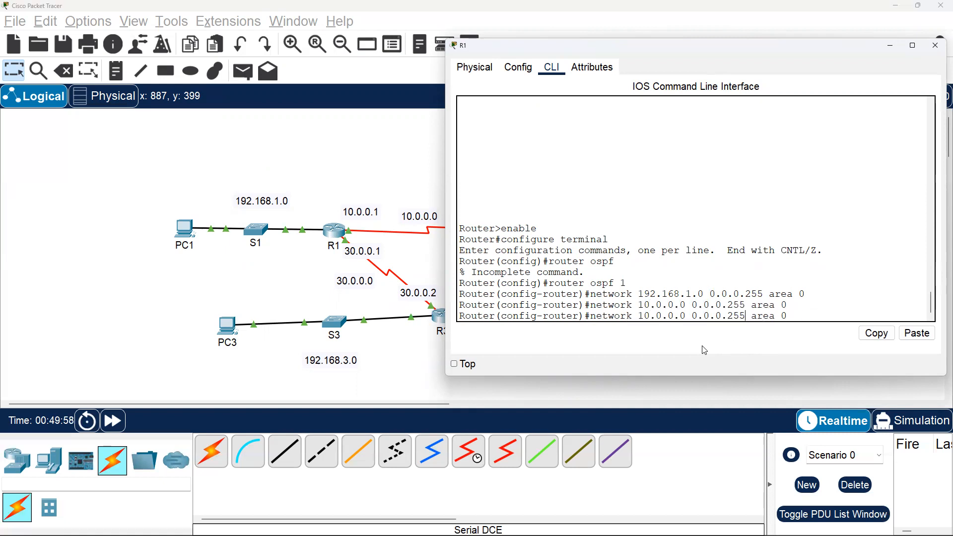
key(Left)
key(Left)
key(Left)
key(Left)
key(Left)
key(Left)
key(BackSpace)
text(3)
key(Return)
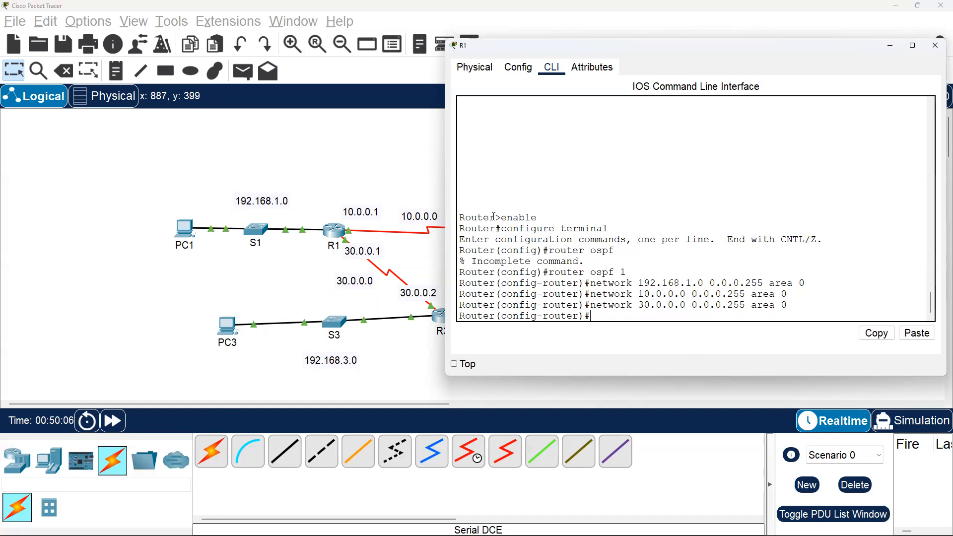
Open router R2's command line in a widened window, move it aside, and start the console session.
click(373, 171)
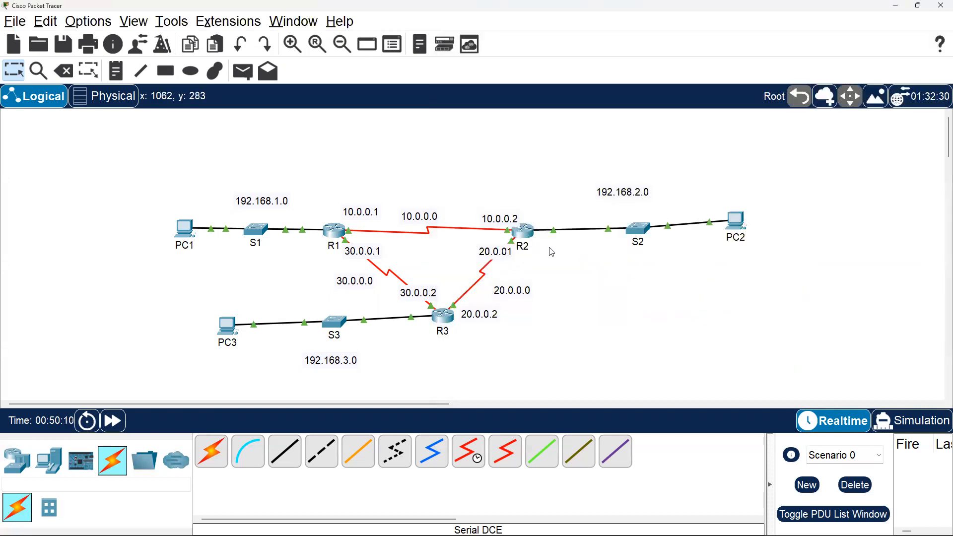
click(527, 232)
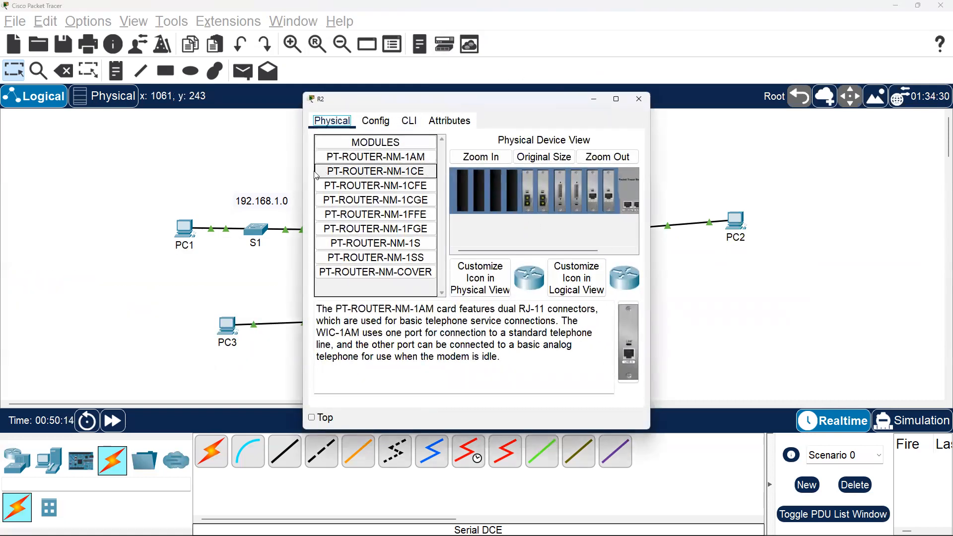
drag(301, 172, 166, 173)
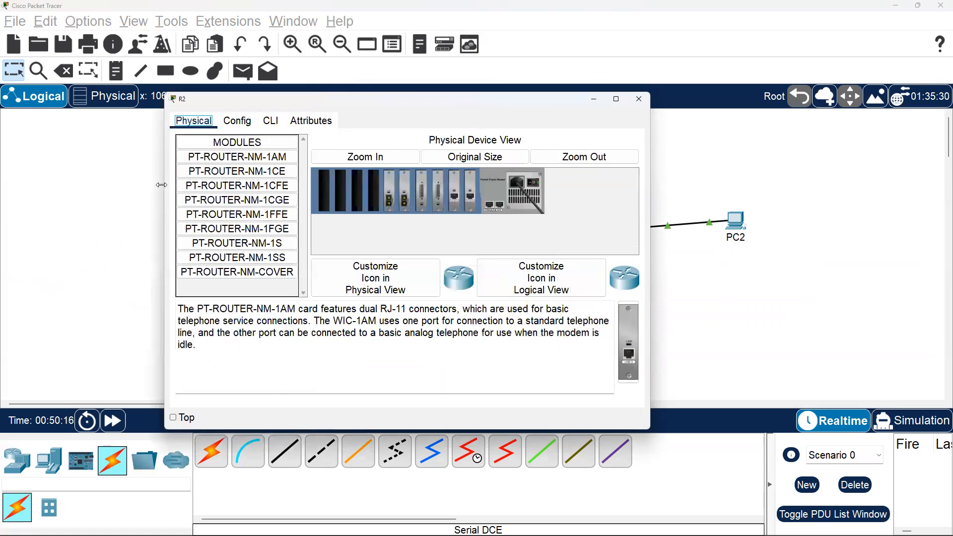
click(270, 121)
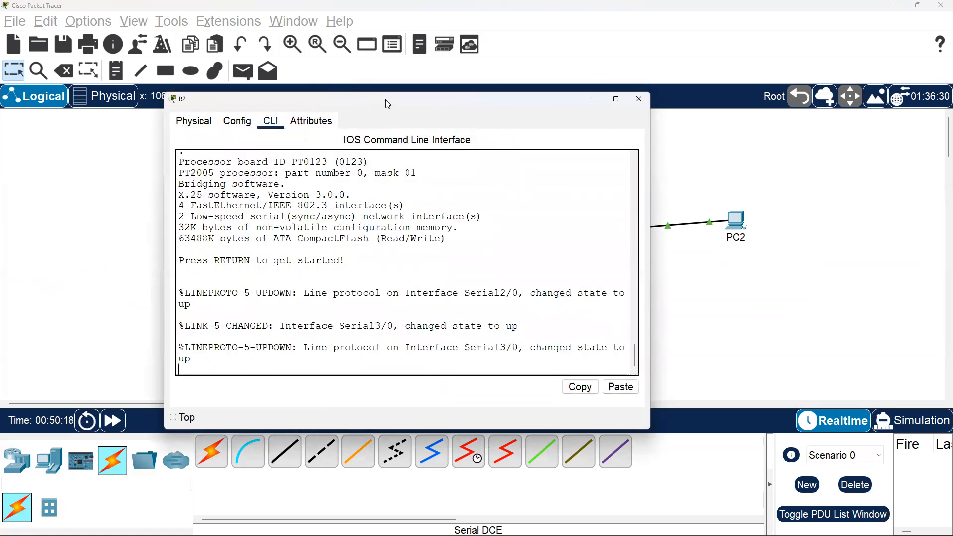
drag(388, 104, 647, 52)
key(Return)
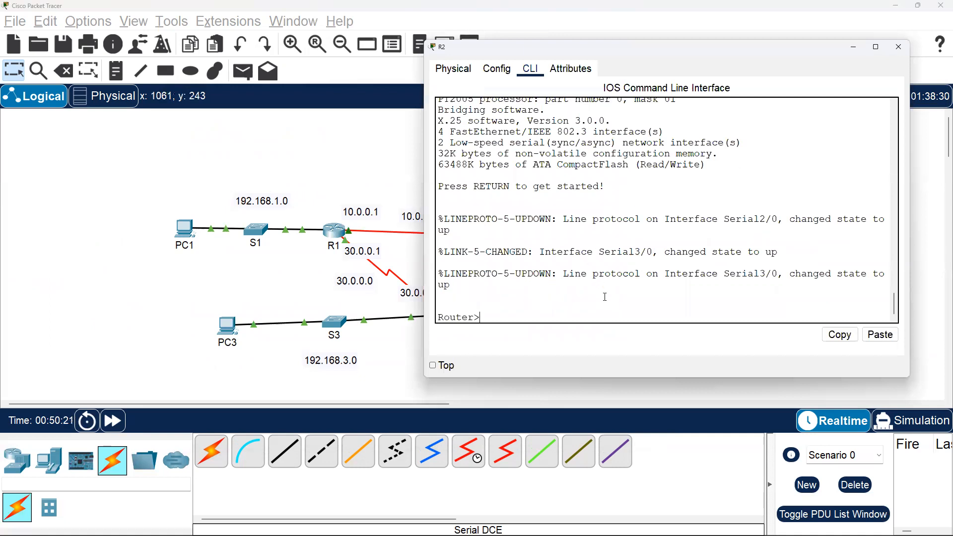
Enter privileged mode and global configuration mode on R2 with enable and configure terminal.
text(enable)
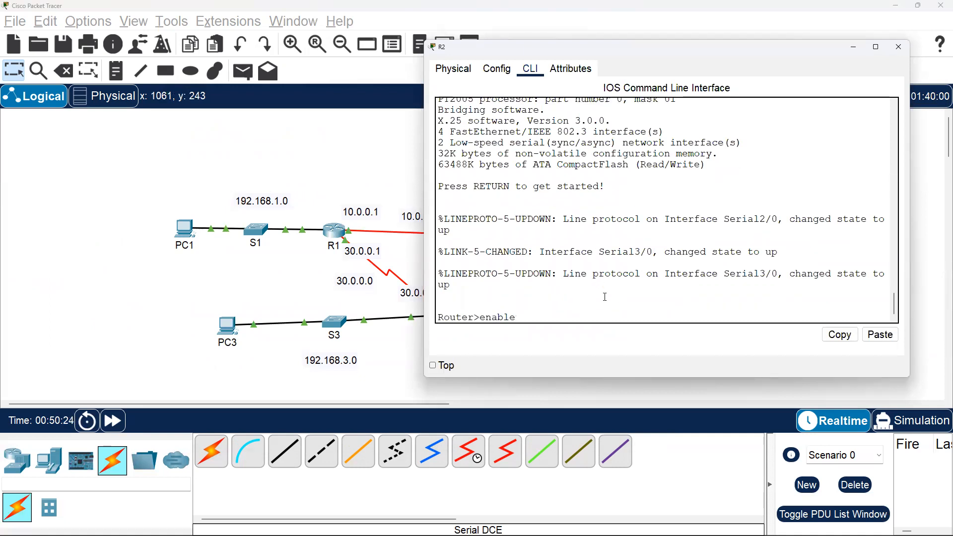
key(Return)
text(configure)
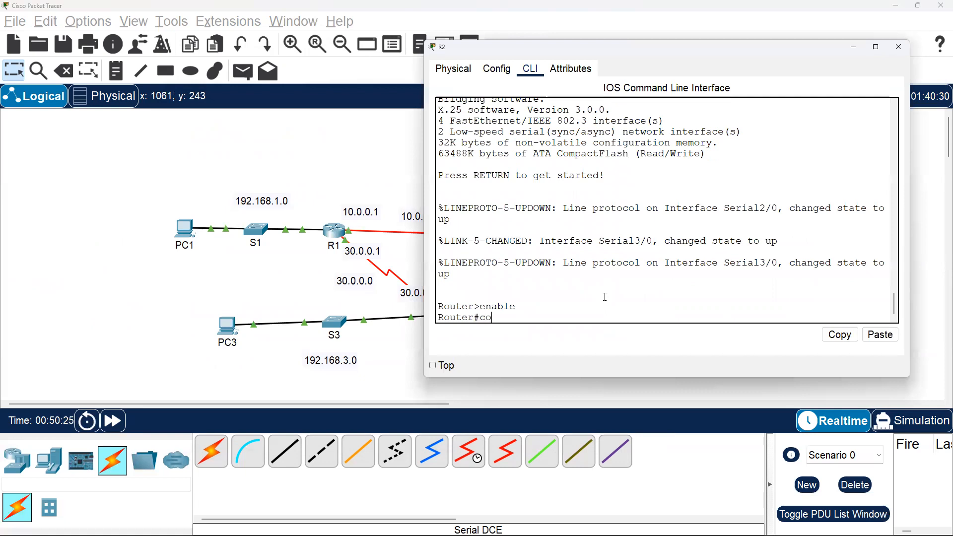
text( terminal)
key(Return)
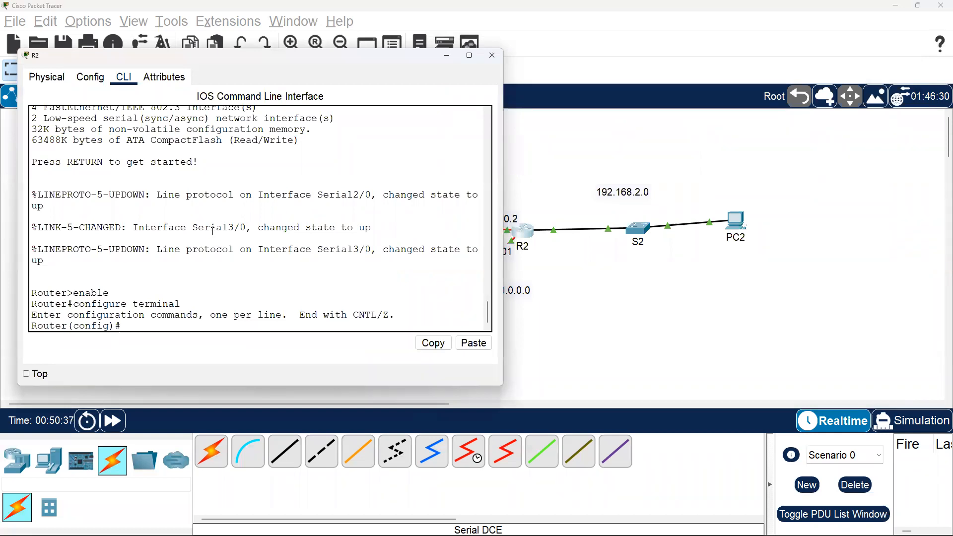
Start OSPF process 1 on R2 and advertise network 192.168.2.0 with wildcard mask 0.0.0.255 in area 0.
text(router ospf 1)
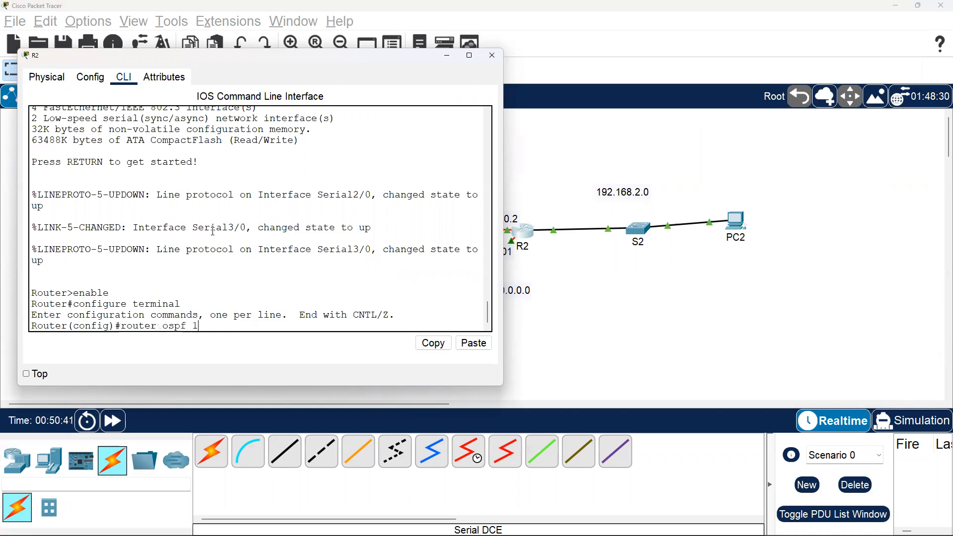
key(Return)
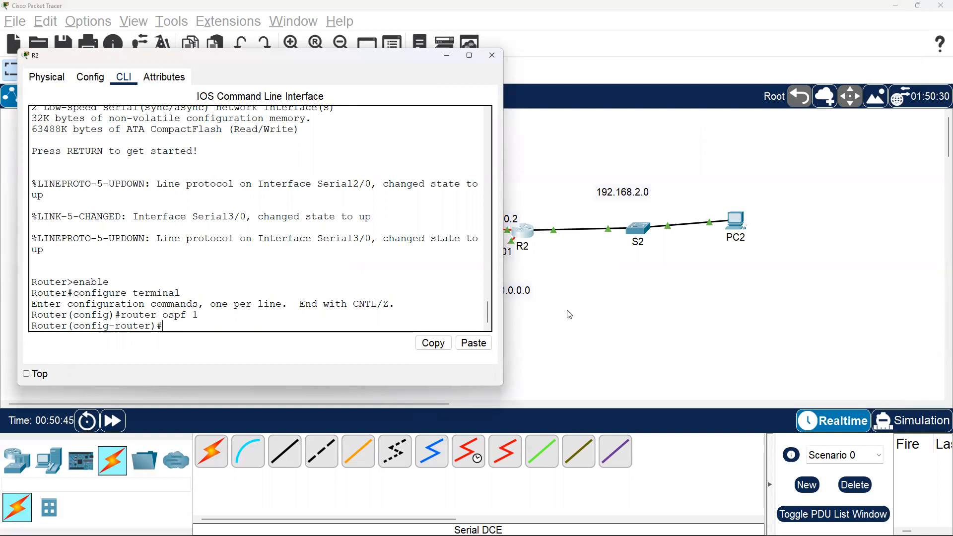
click(573, 290)
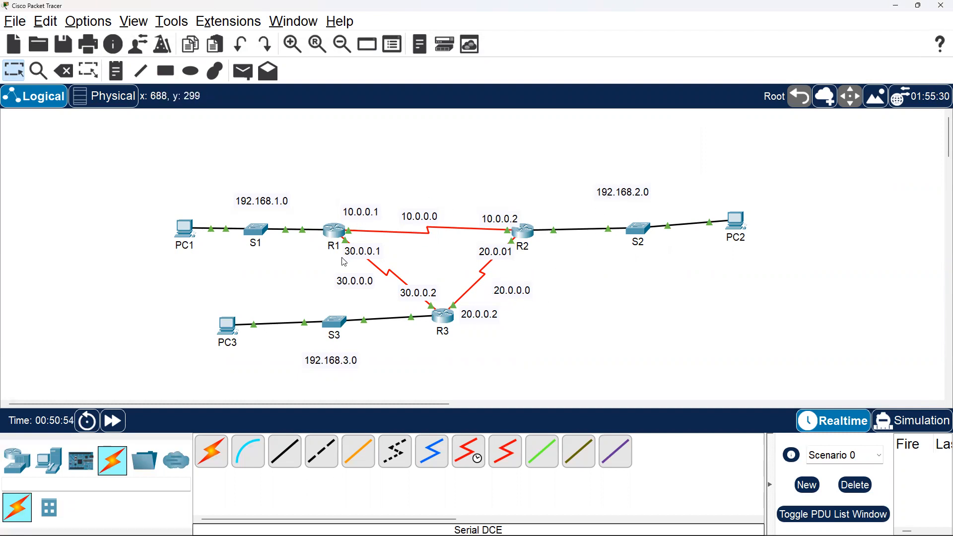
key(alt+Tab)
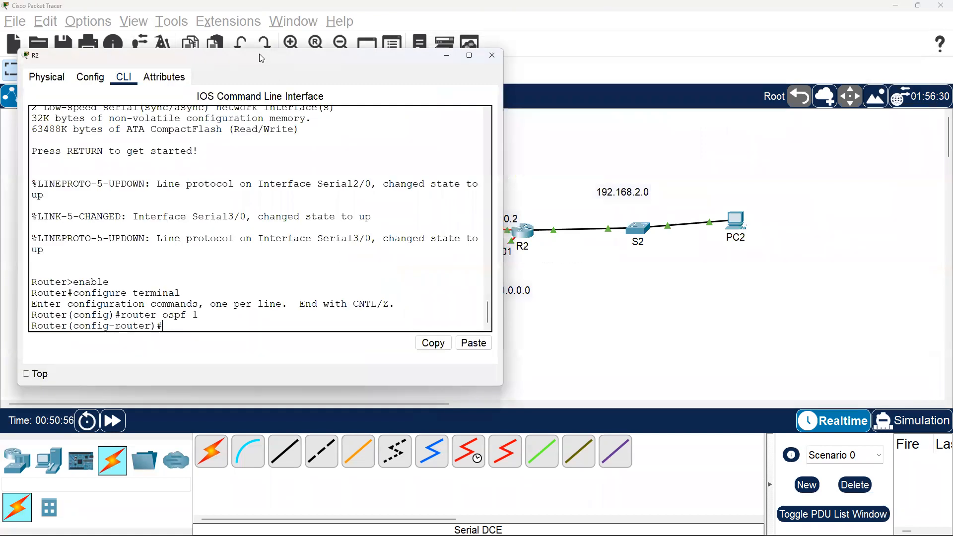
drag(262, 58, 257, 50)
text(net)
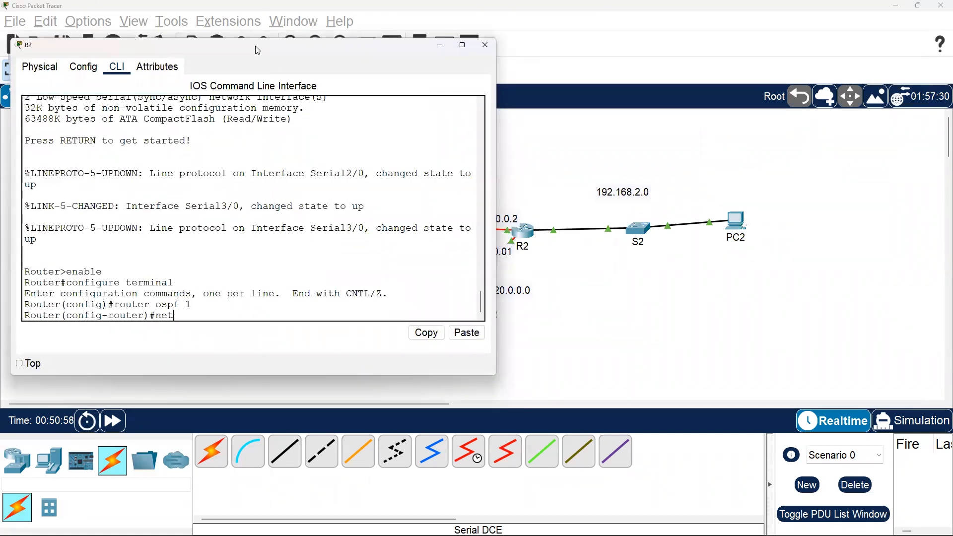
text(work 192.168.2.0 )
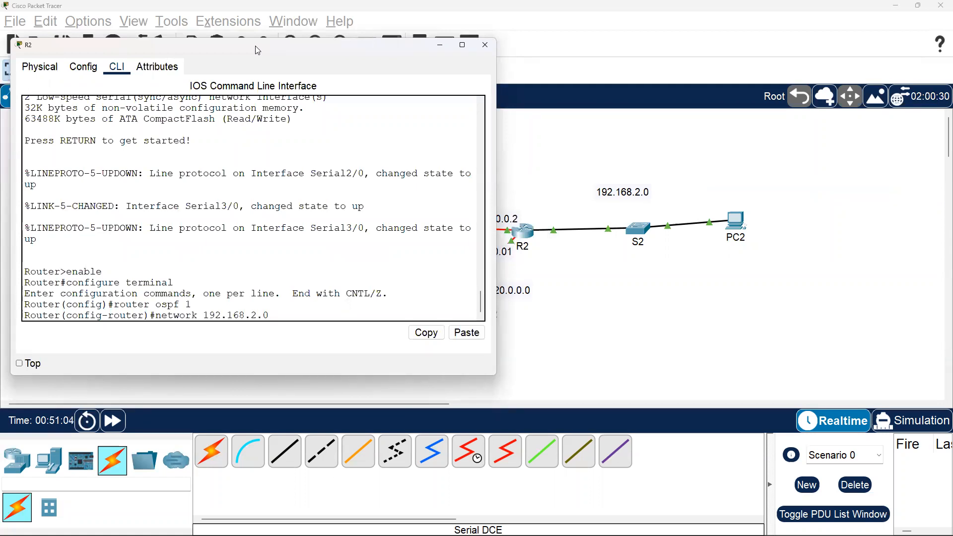
text(0.0.0.255 area 0)
key(Return)
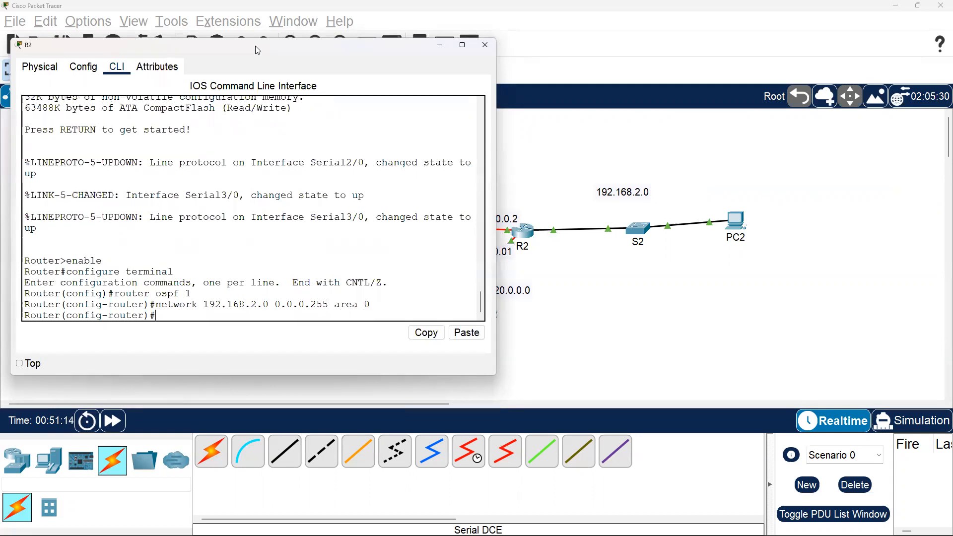
Reuse the previous network command on R2 to advertise 20.0.0.0 with wildcard mask 0.0.0.255 in area 0.
key(Up)
key(Left)
key(Left)
key(Left)
key(Left)
key(Left)
key(Left)
key(Left)
key(Left)
key(Left)
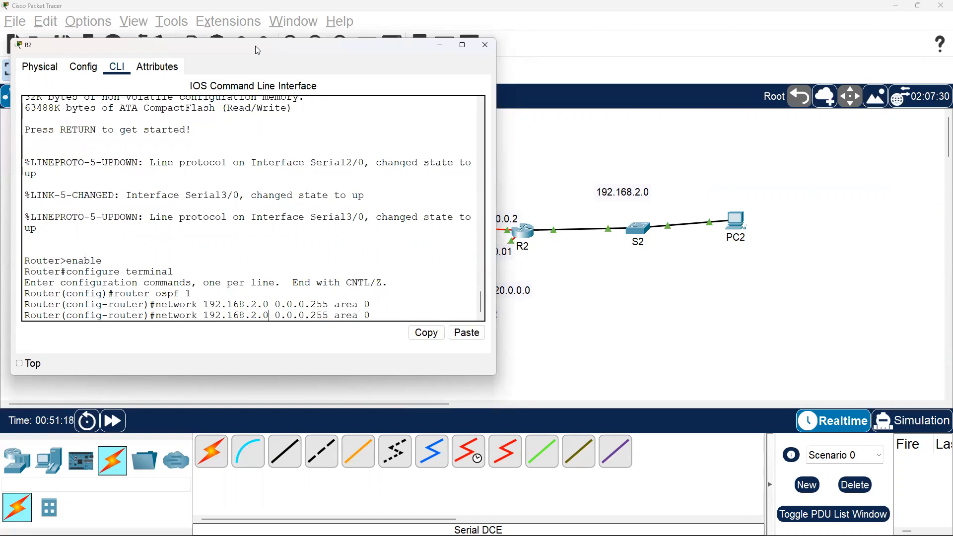
key(BackSpace)
key(BackSpace)
key(BackSpace)
key(BackSpace)
key(BackSpace)
key(BackSpace)
key(BackSpace)
key(BackSpace)
key(BackSpace)
key(BackSpace)
key(BackSpace)
text(20.0.0.)
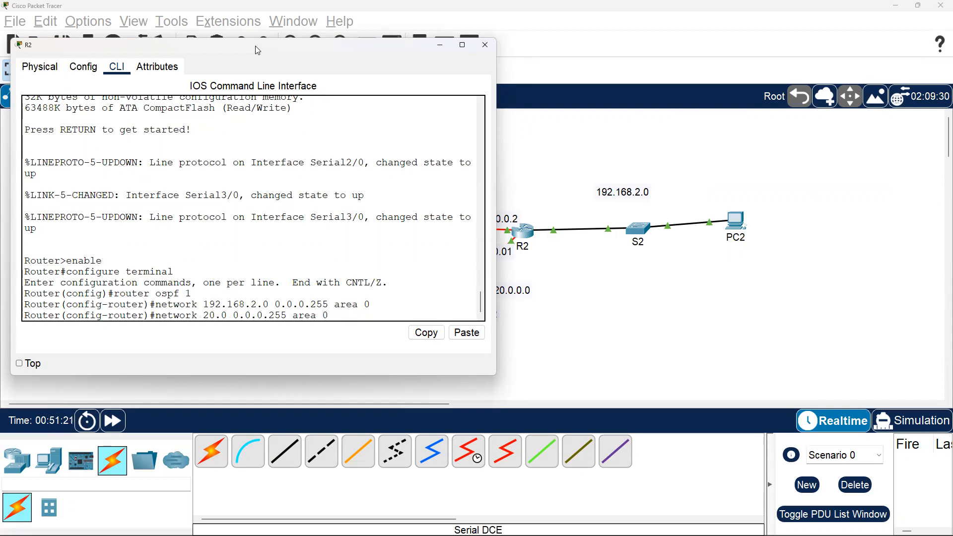
text(0)
key(Return)
Reuse the previous network command on R2 to advertise 10.0.0.0 with wildcard mask 0.0.0.255 in area 0.
key(Up)
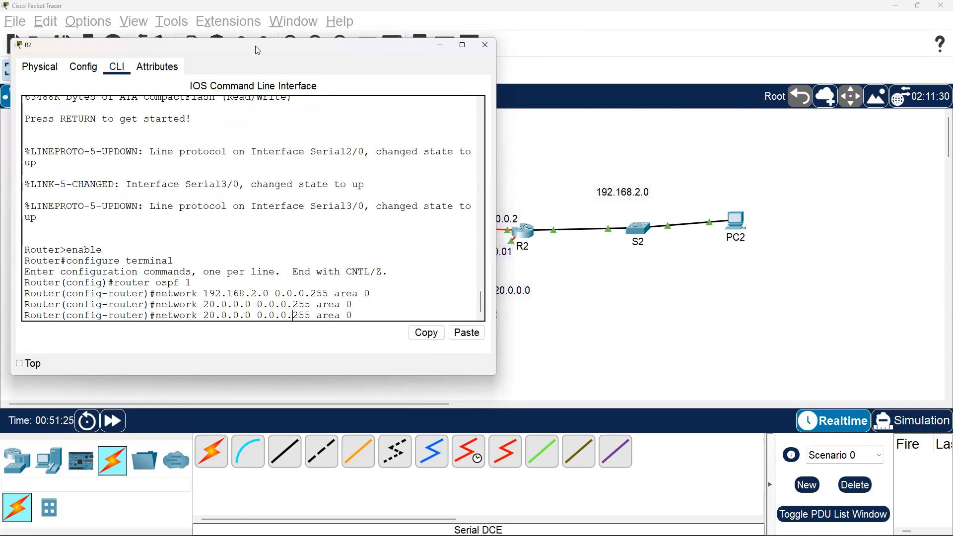
key(BackSpace)
text(1)
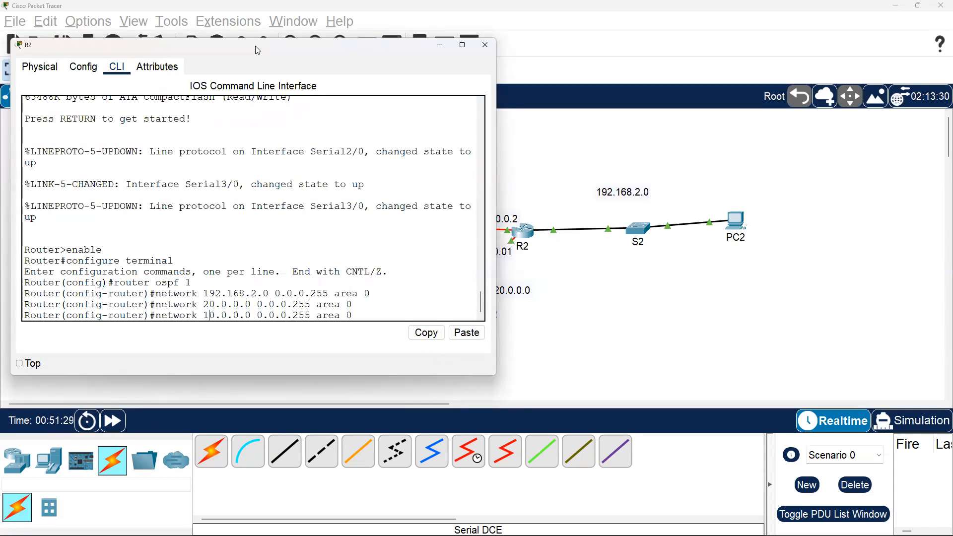
key(Return)
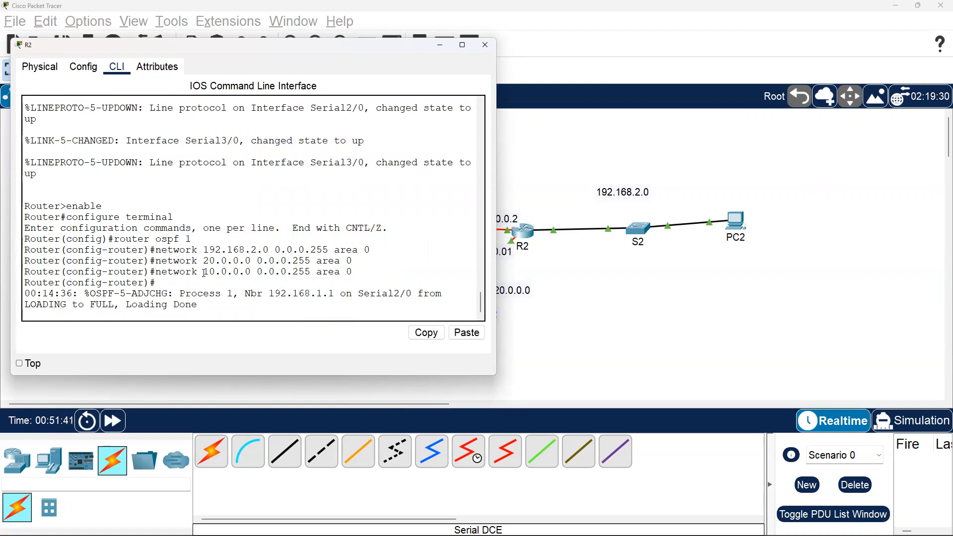
Examine the 10.0.0.0 link between R1 and R2 in the topology and the neighbor address in R2's OSPF adjacency message.
drag(203, 272, 256, 273)
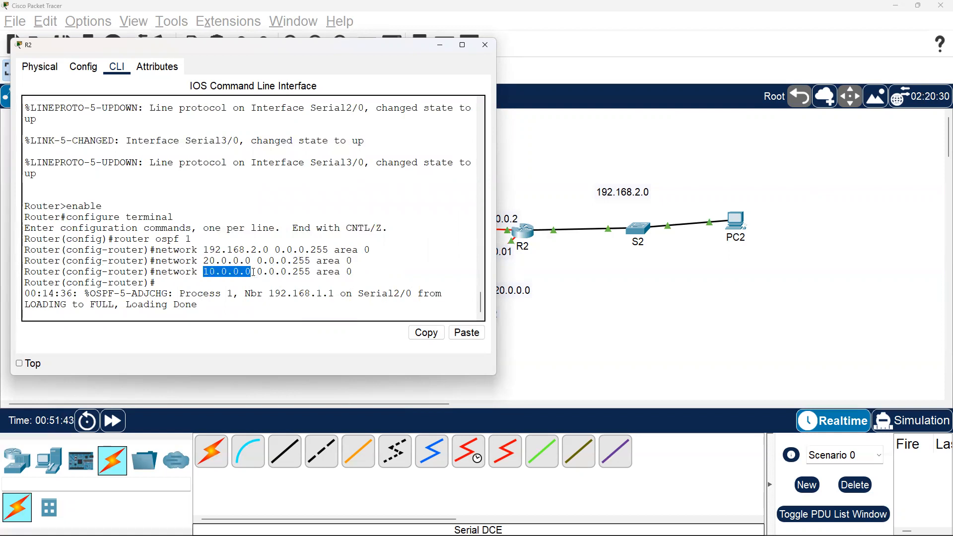
click(620, 325)
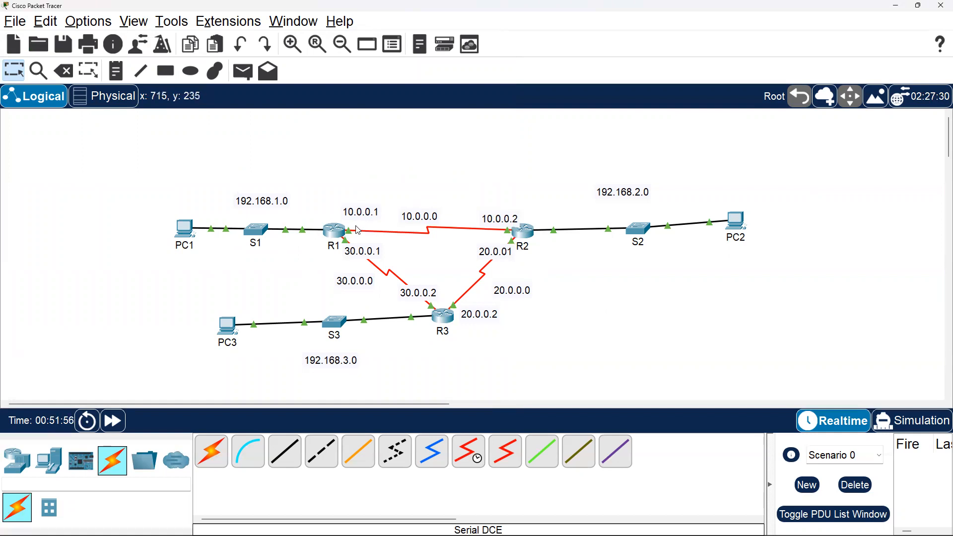
mouse_move(358, 230)
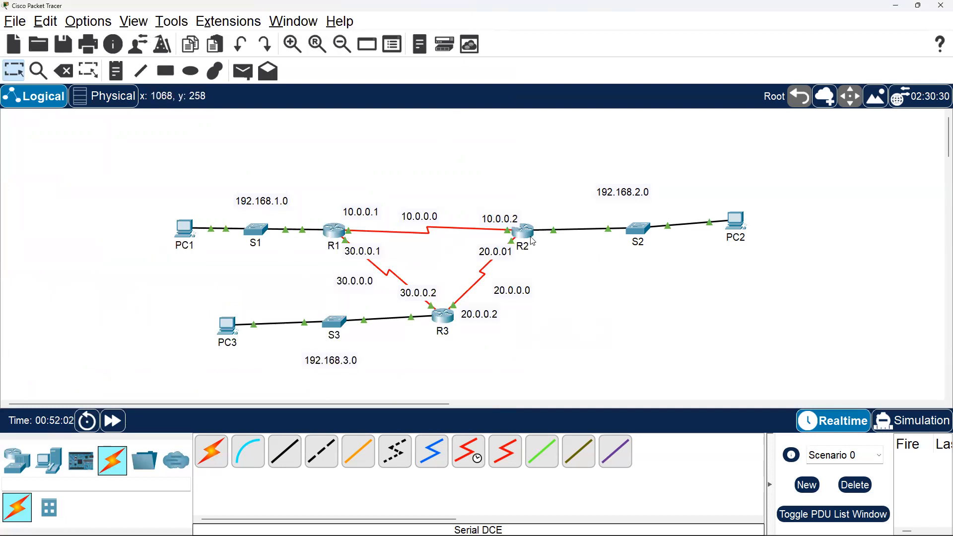
mouse_move(536, 244)
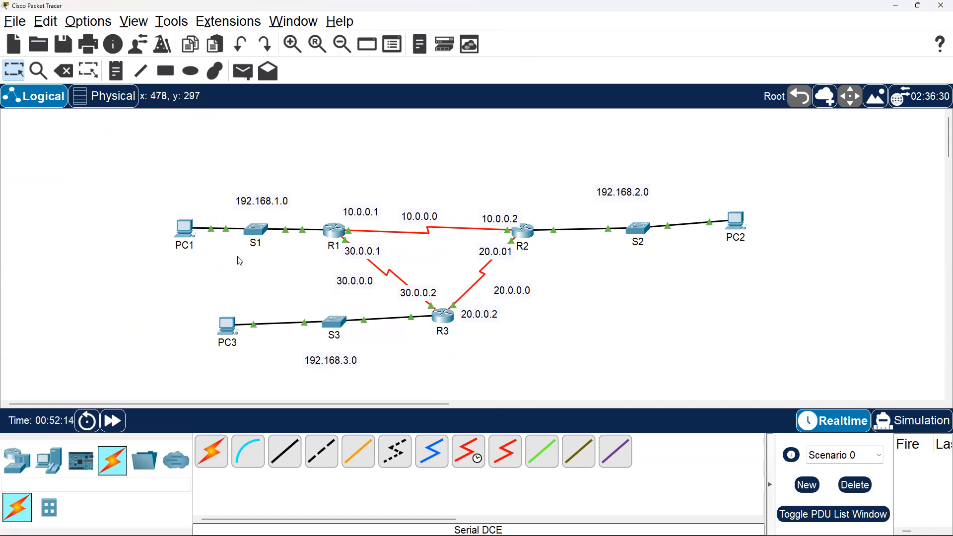
key(alt+Tab)
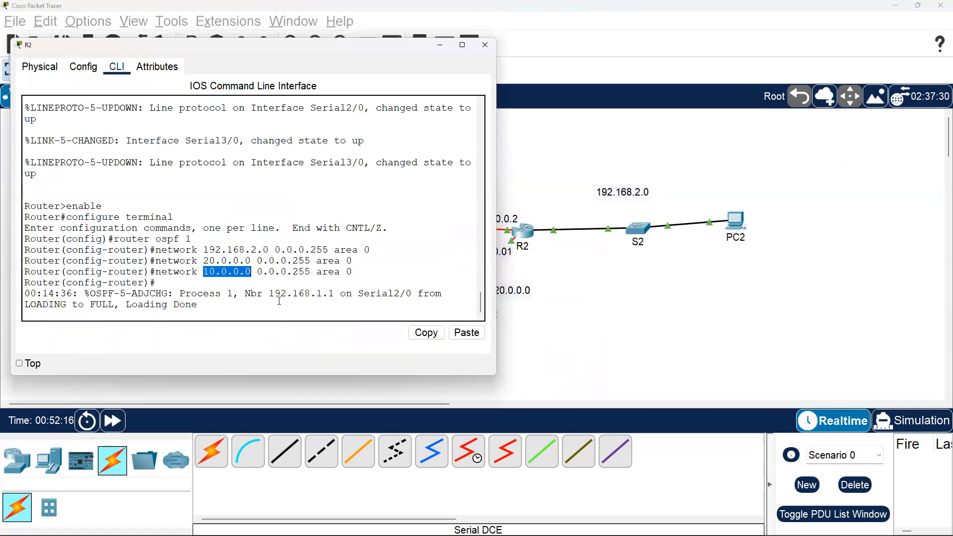
click(279, 301)
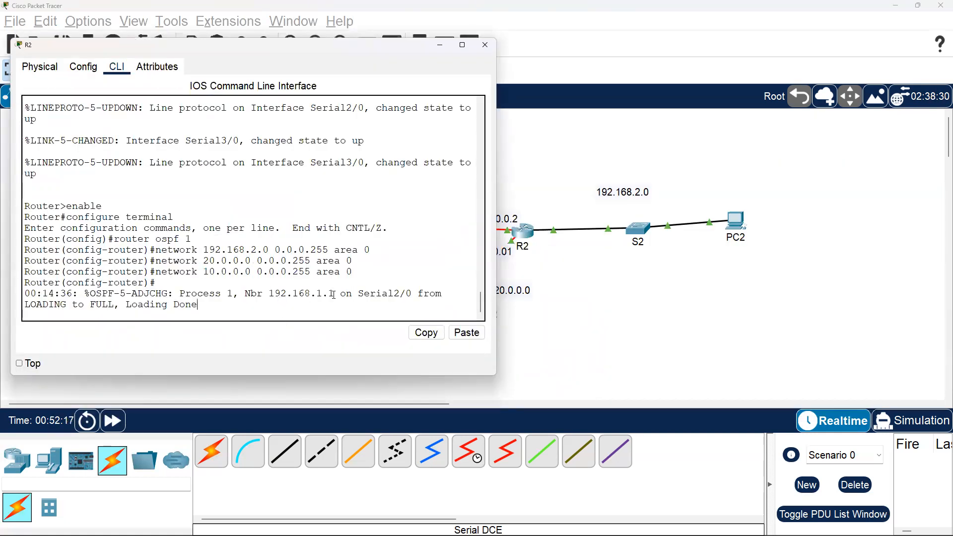
drag(334, 293, 268, 293)
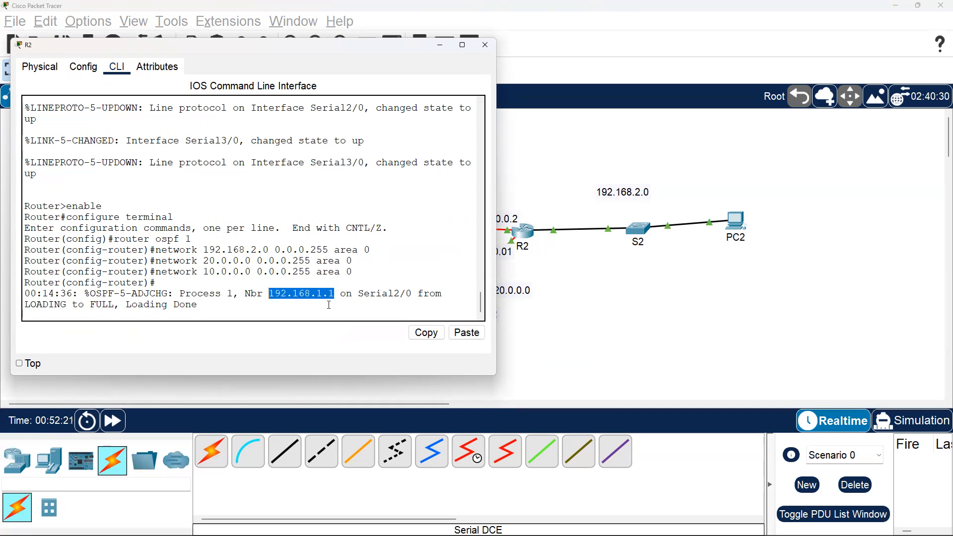
click(328, 305)
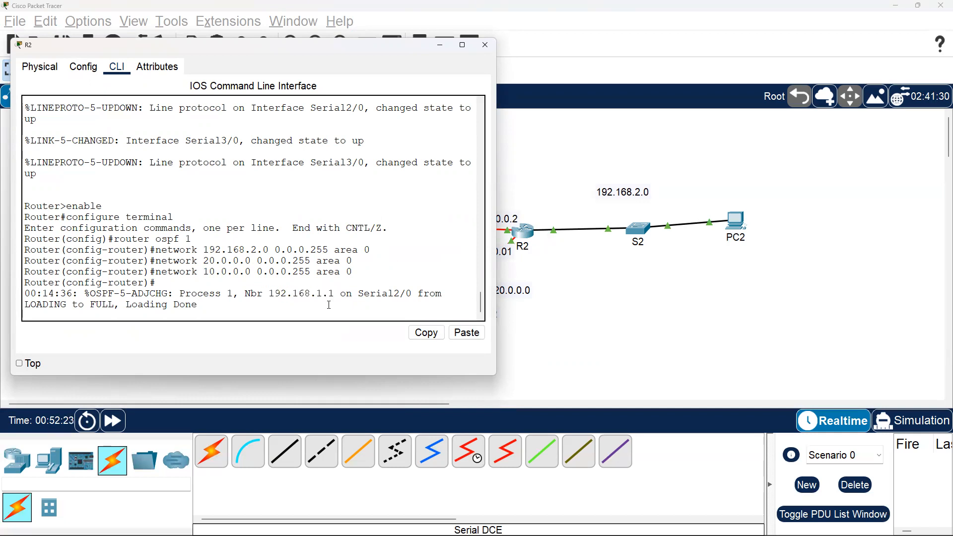
Close R2, open router R3's command line in a widened window moved aside, and start the console session.
click(487, 45)
click(443, 316)
click(409, 121)
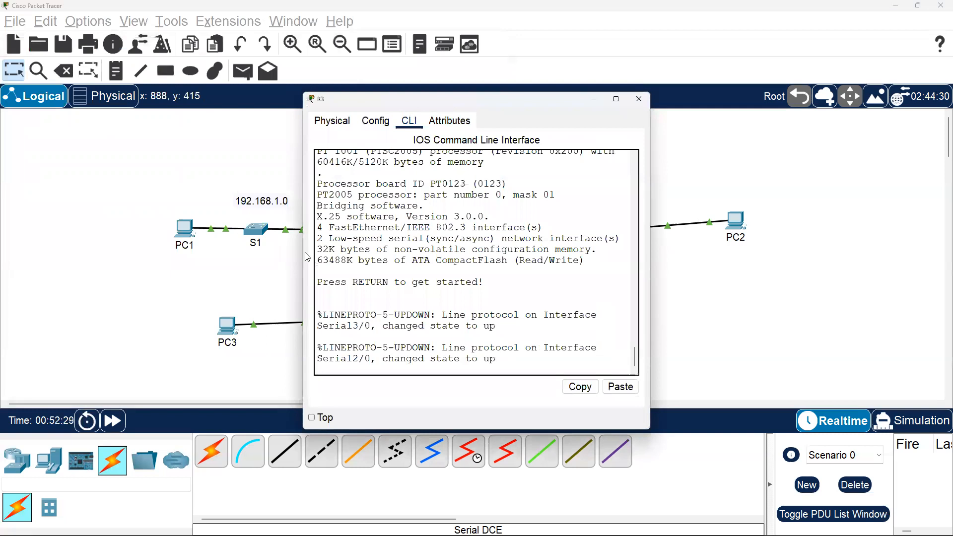
drag(302, 252, 171, 253)
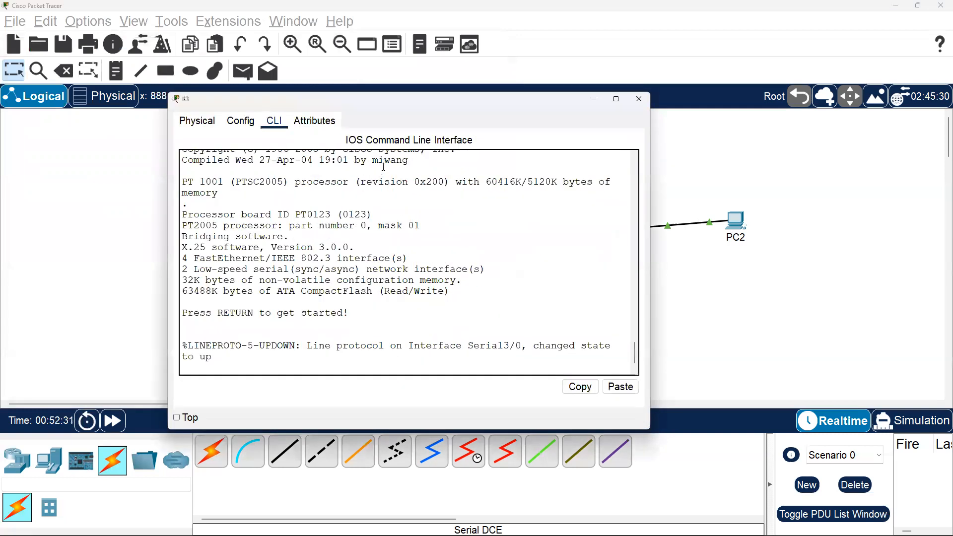
drag(415, 104, 608, 53)
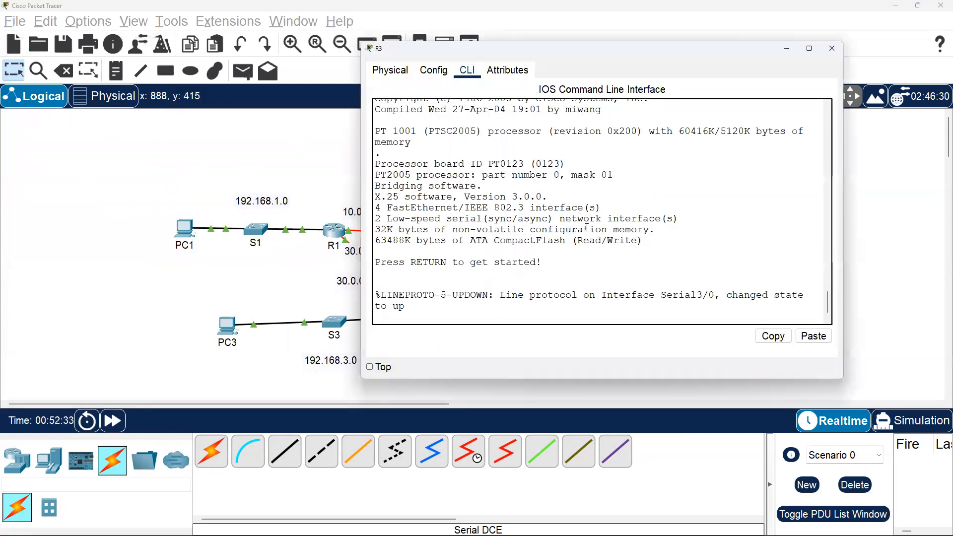
key(Return)
Enter privileged mode and global configuration mode on R3 with en and conf t.
text(en)
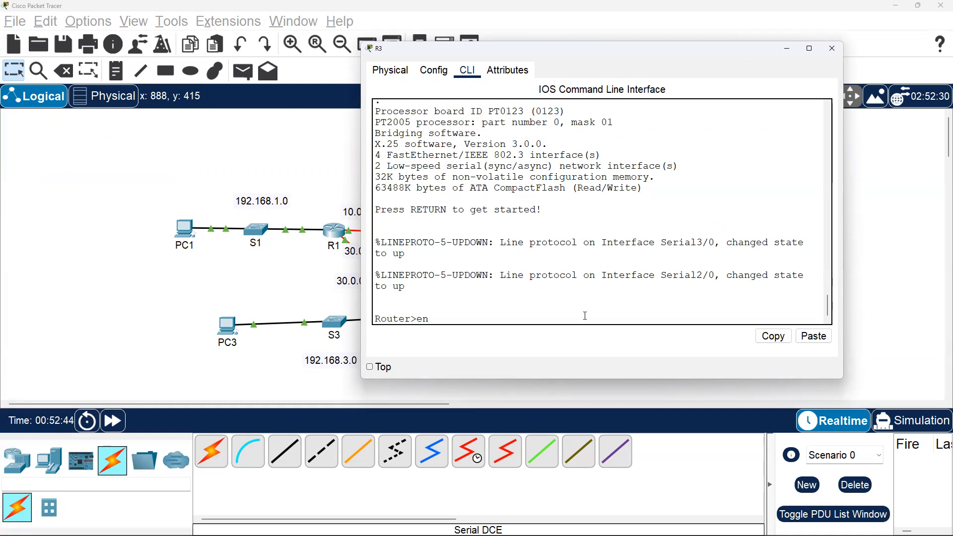
key(Return)
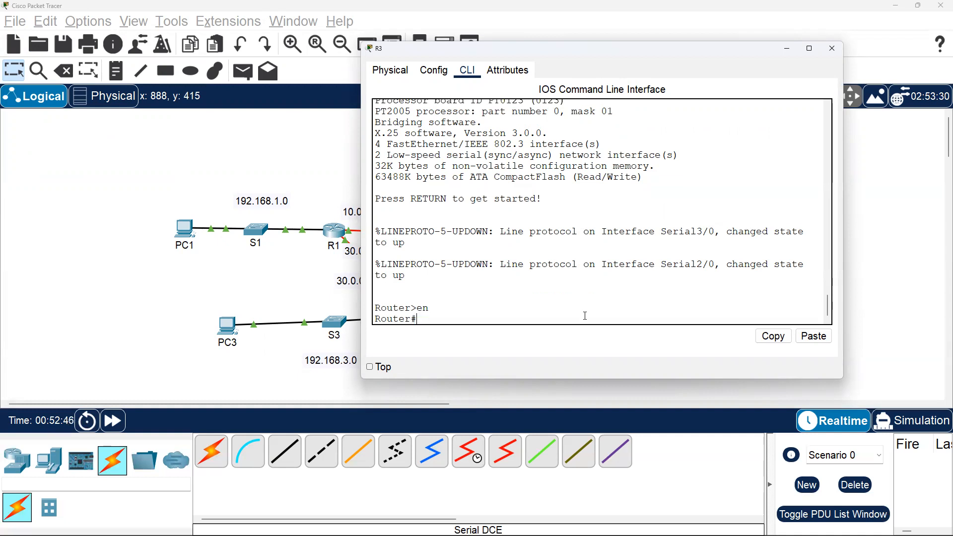
text(conf t)
key(Return)
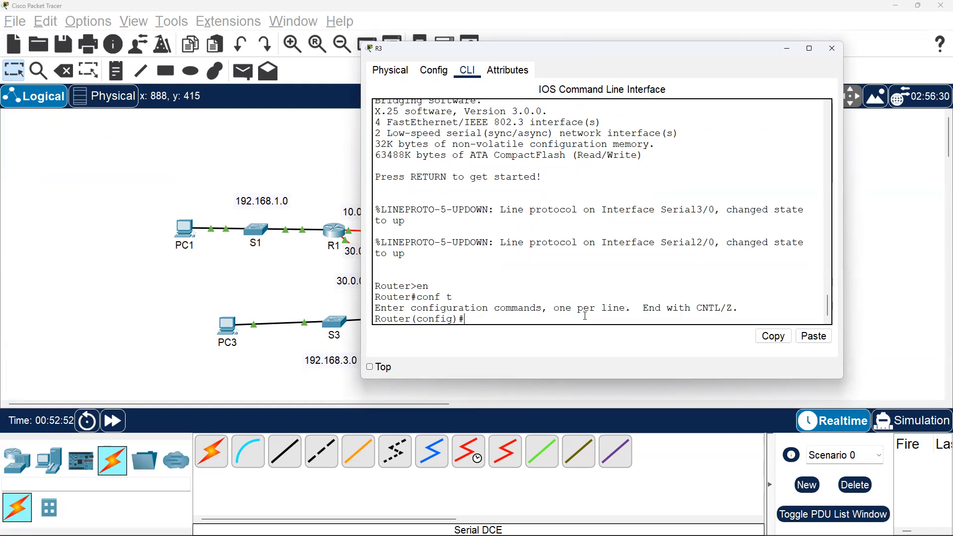
Start OSPF process 1 on R3 and advertise network 192.168.3.0 with wildcard mask 0.0.0.255 in area 0.
text(router ospf 1)
key(Return)
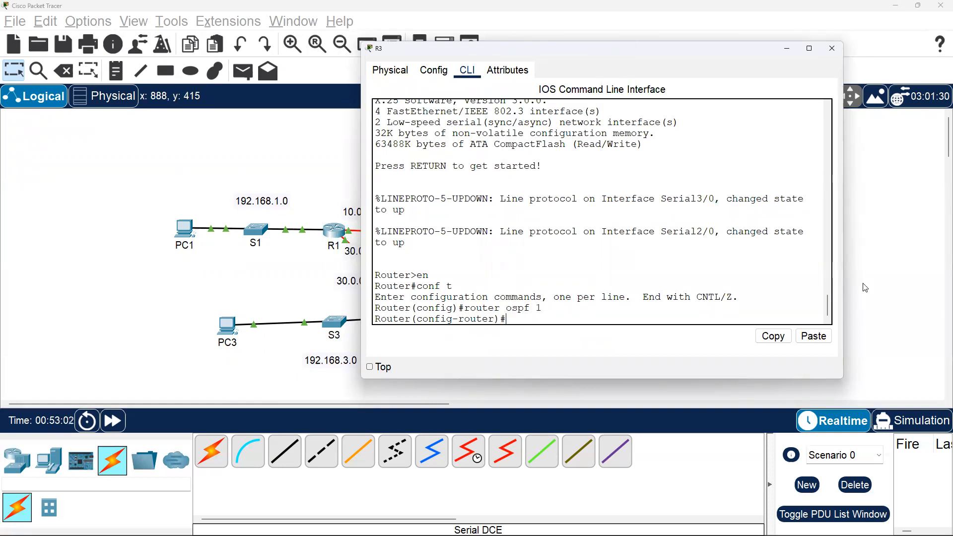
click(906, 294)
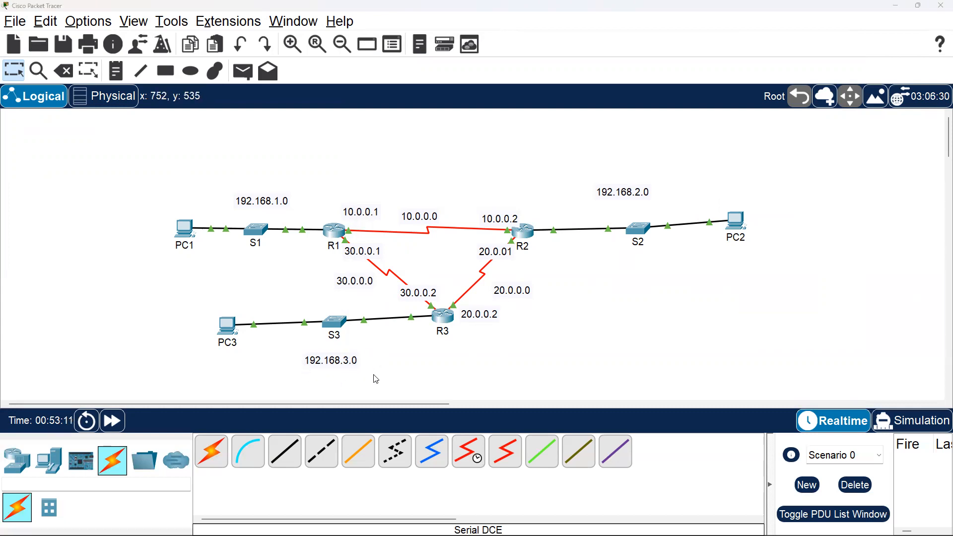
key(alt+Tab)
text(netwo)
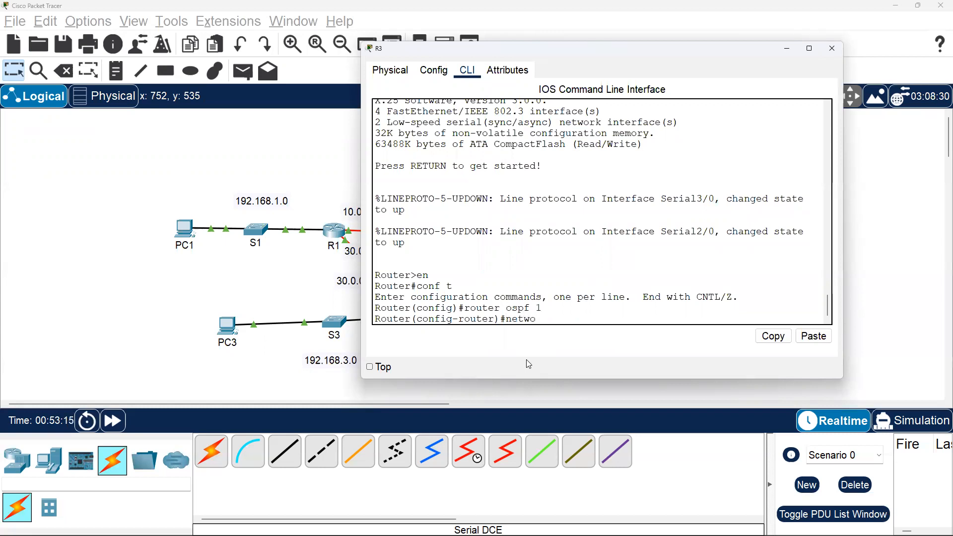
text(rk 192.168.3.0 0)
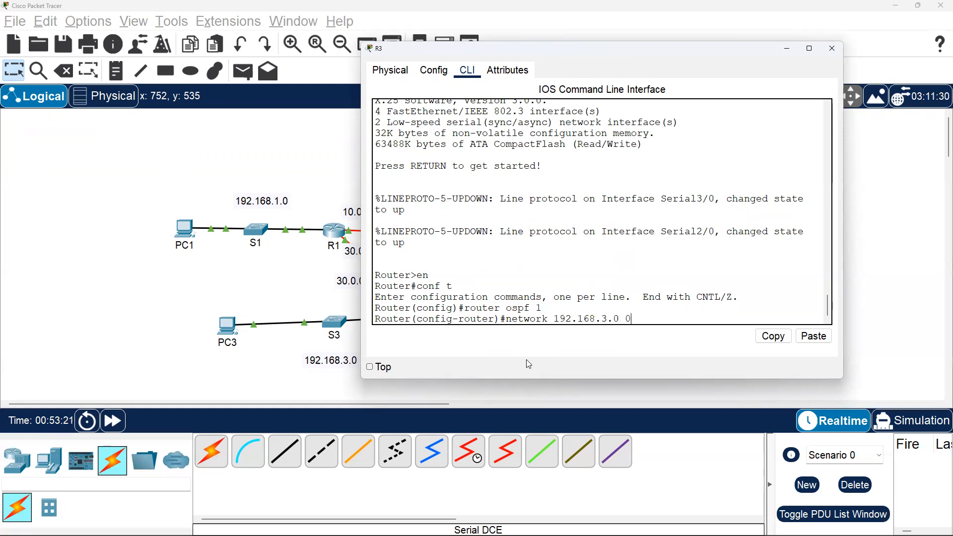
text(.0.0.2)
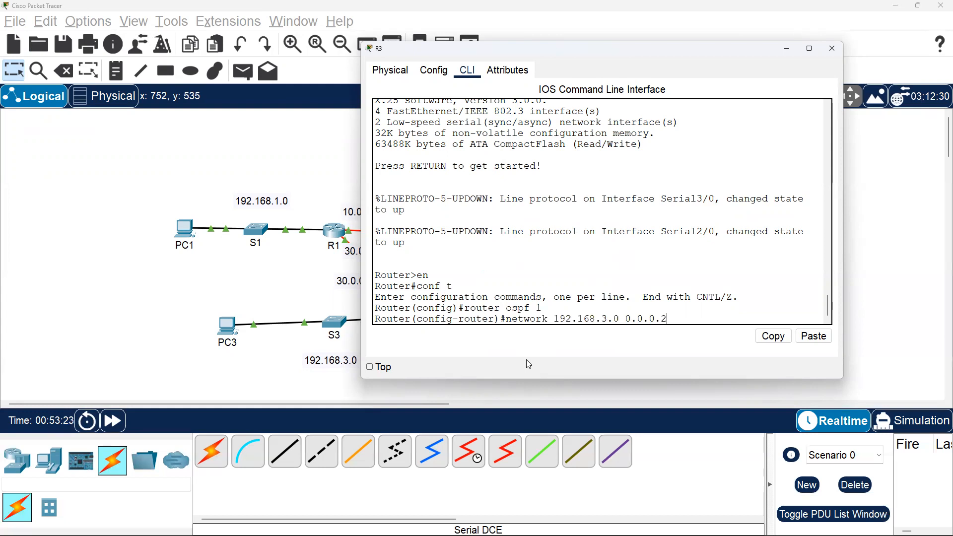
text(55 area 0)
key(Return)
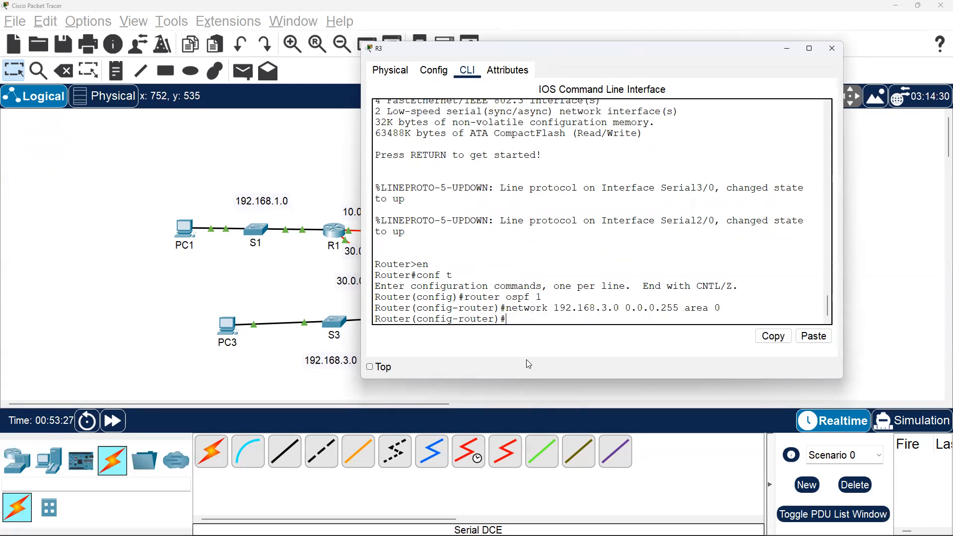
Advertise network 30.0.0.0 with wildcard mask 0.0.0.255 in area 0 on R3 and check the neighbor address in the adjacency message.
key(Up)
key(Left)
key(Left)
key(Left)
key(Left)
key(Left)
key(Left)
key(Left)
key(Left)
key(Left)
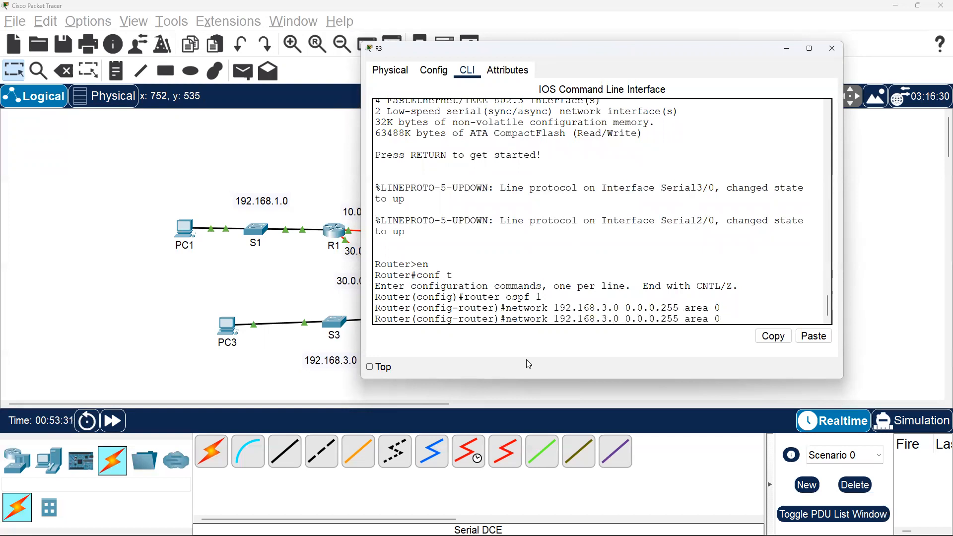
key(BackSpace)
key(BackSpace)
key(BackSpace)
key(BackSpace)
key(BackSpace)
key(BackSpace)
key(BackSpace)
key(BackSpace)
key(BackSpace)
key(BackSpace)
key(BackSpace)
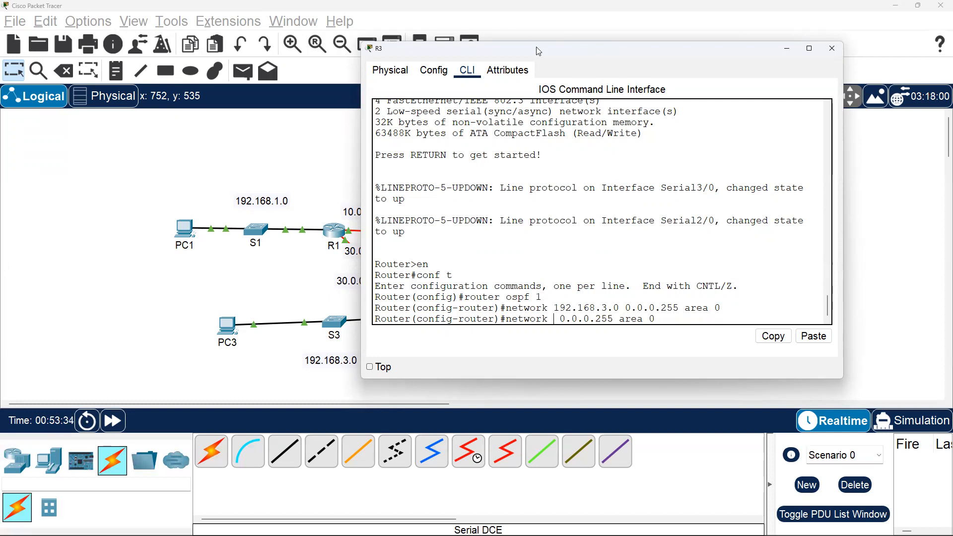
drag(694, 48, 750, 63)
text(30.0.0.0)
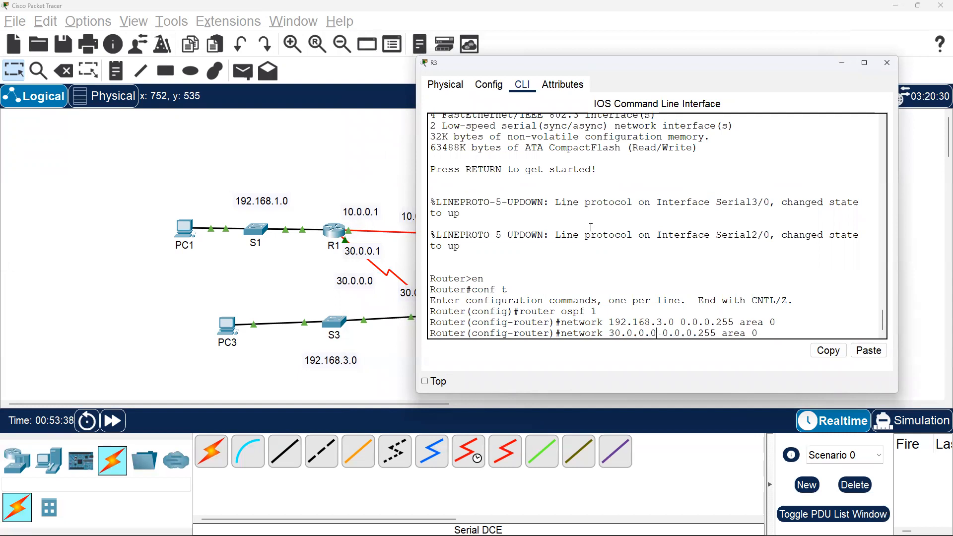
key(Return)
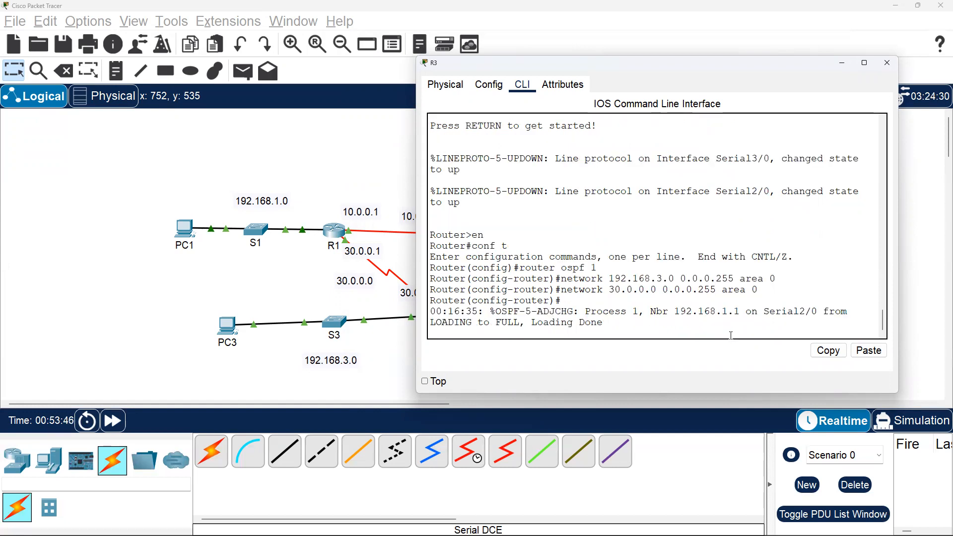
drag(738, 311, 675, 311)
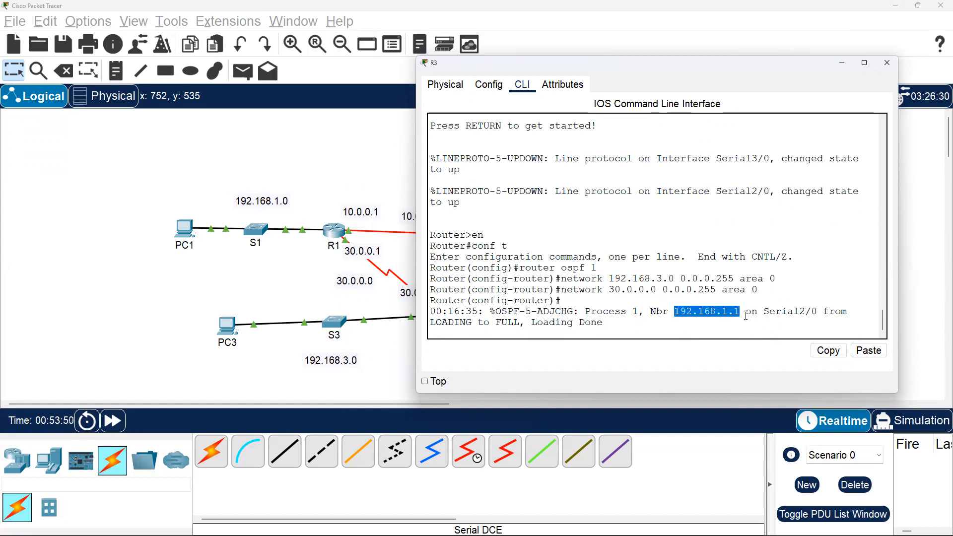
click(689, 336)
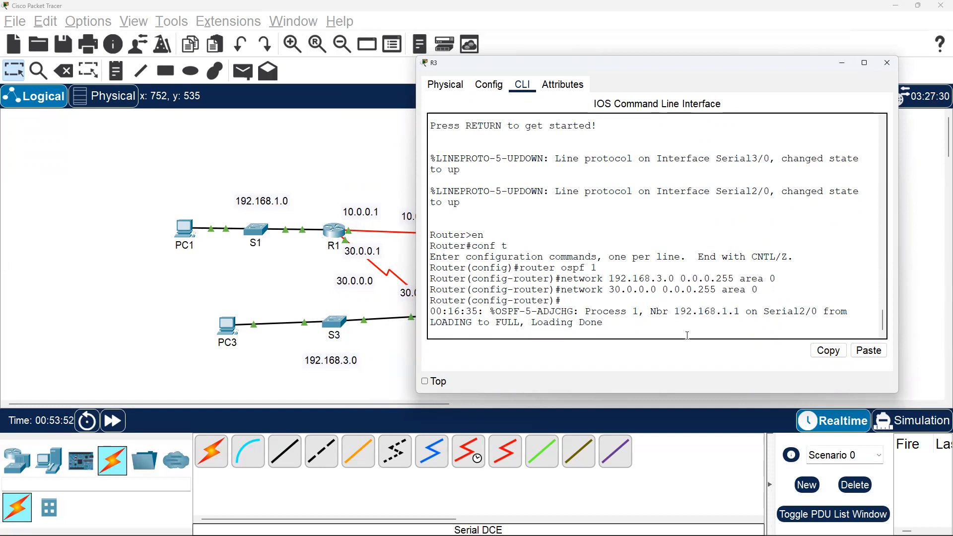
Advertise network 20.0.0.0 with wildcard mask 0.0.0.255 in OSPF area 0 on R3.
key(Return)
key(Up)
click(680, 330)
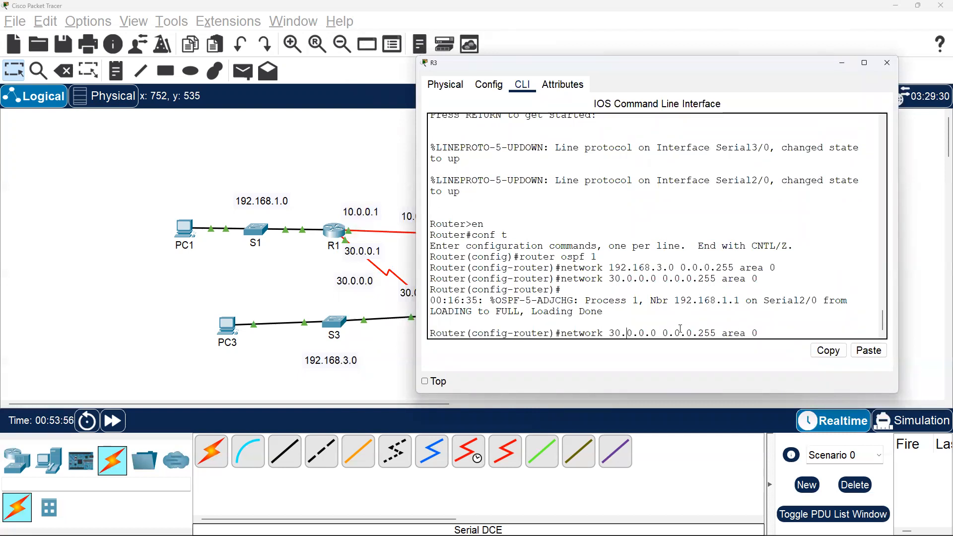
key(BackSpace)
text(2)
key(Return)
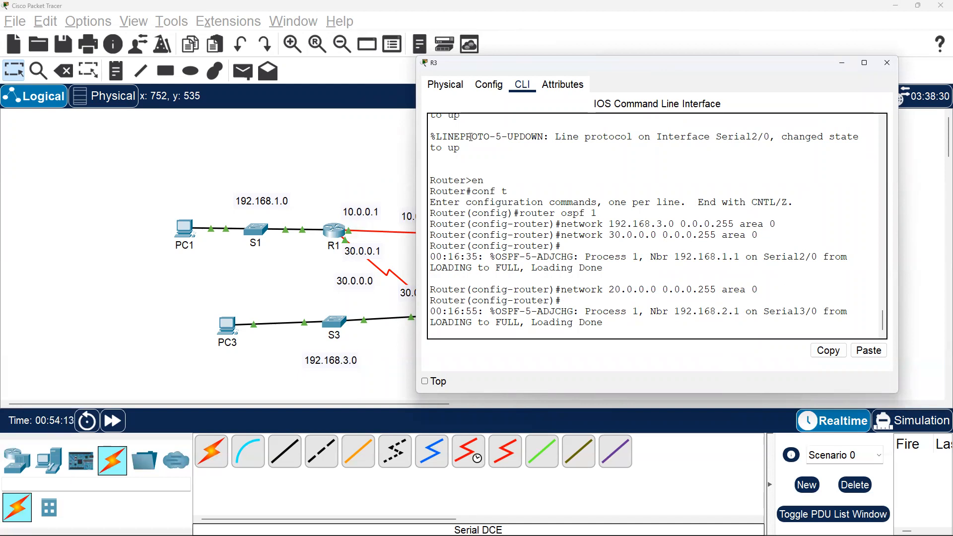
Examine the OSPF adjacency messages in the command lines of R1 and R2, closing each router window.
click(344, 169)
click(334, 230)
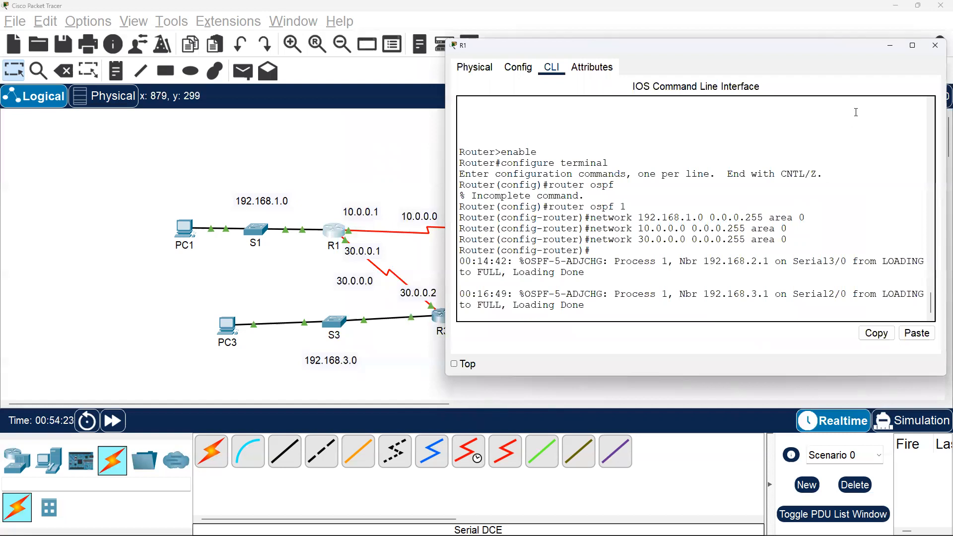
click(935, 45)
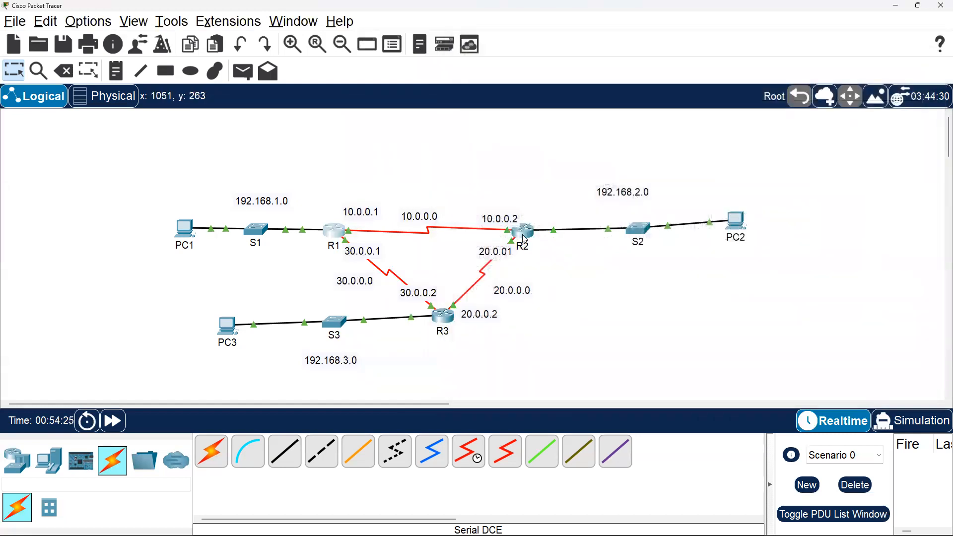
click(524, 240)
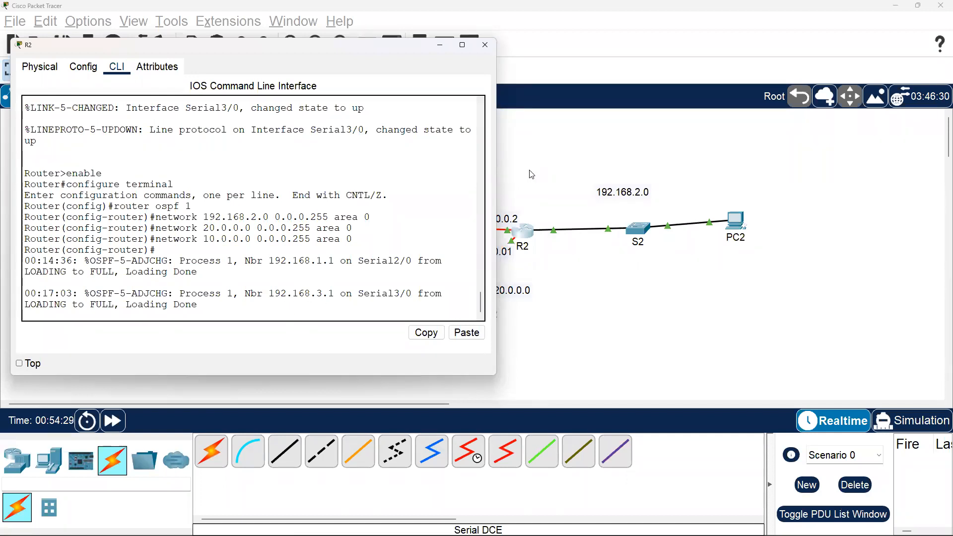
click(485, 45)
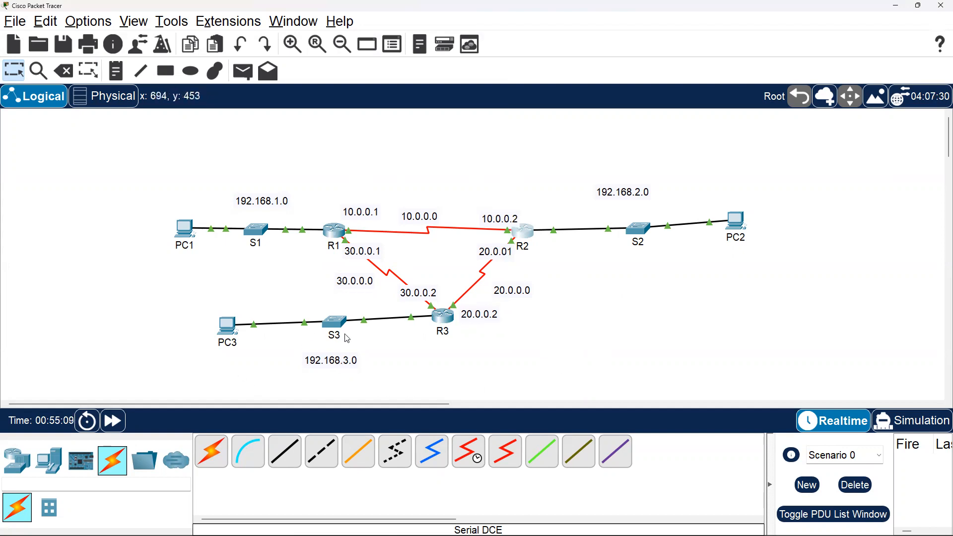
Ping PC2 at 192.168.2.2 from PC3's command prompt, check the replies and close PC3.
mouse_move(345, 333)
mouse_move(227, 329)
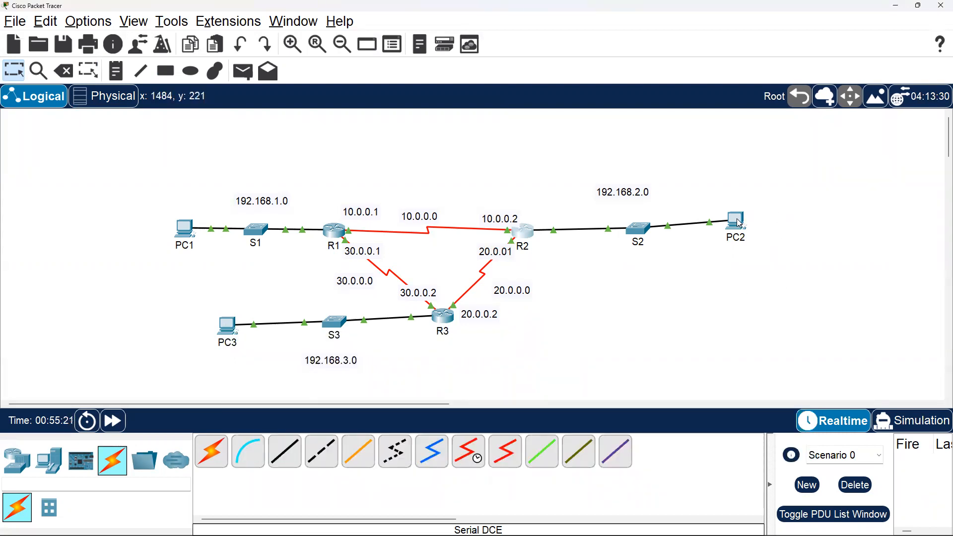
mouse_move(739, 224)
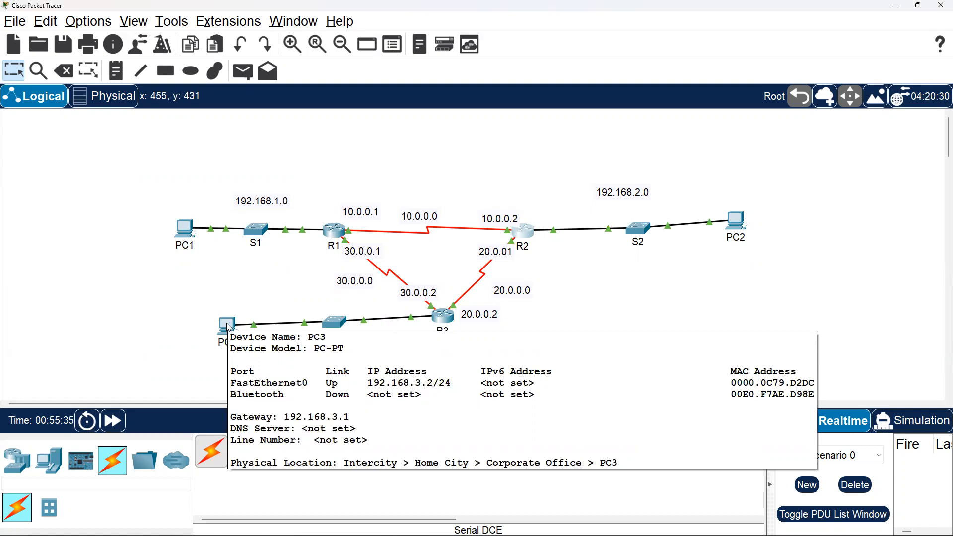
click(228, 326)
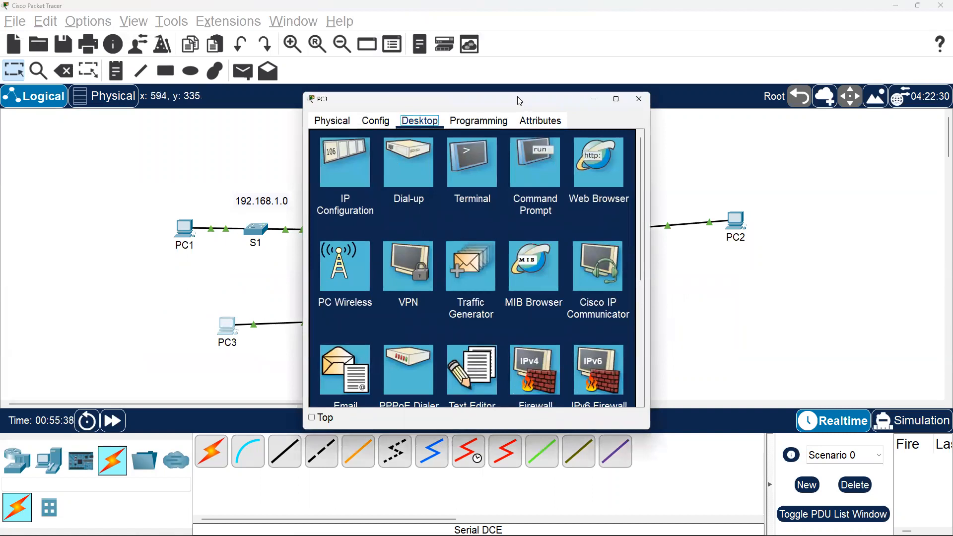
drag(519, 101, 281, 63)
click(300, 130)
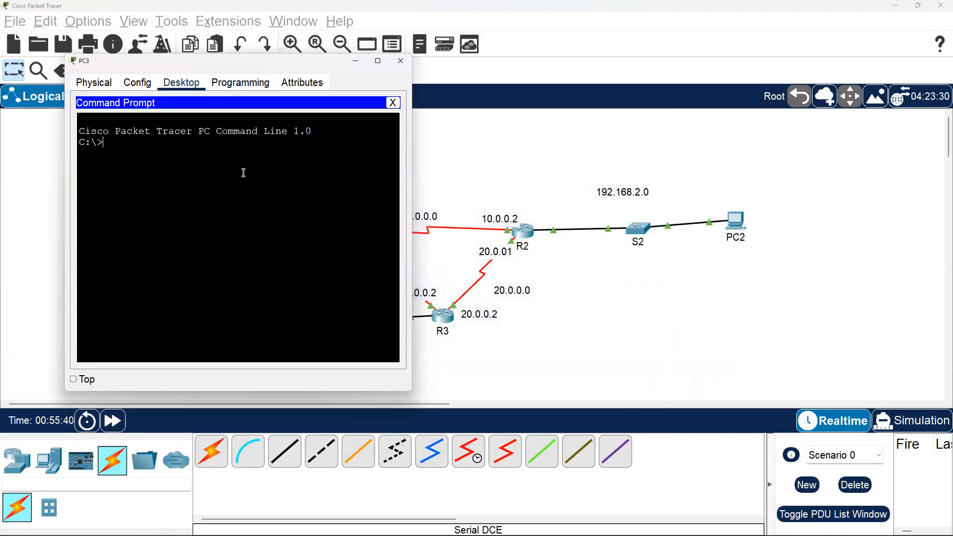
text(ping 192.168.2.2)
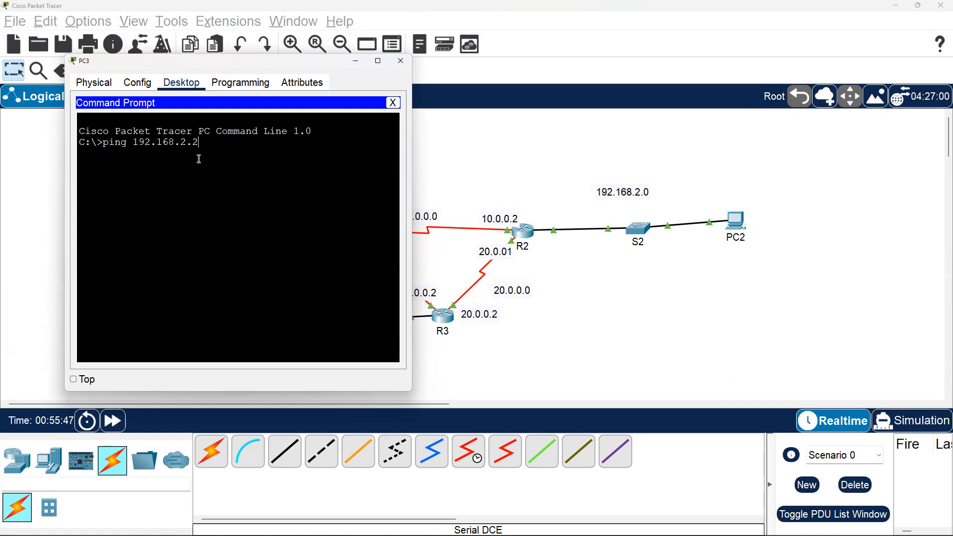
key(Return)
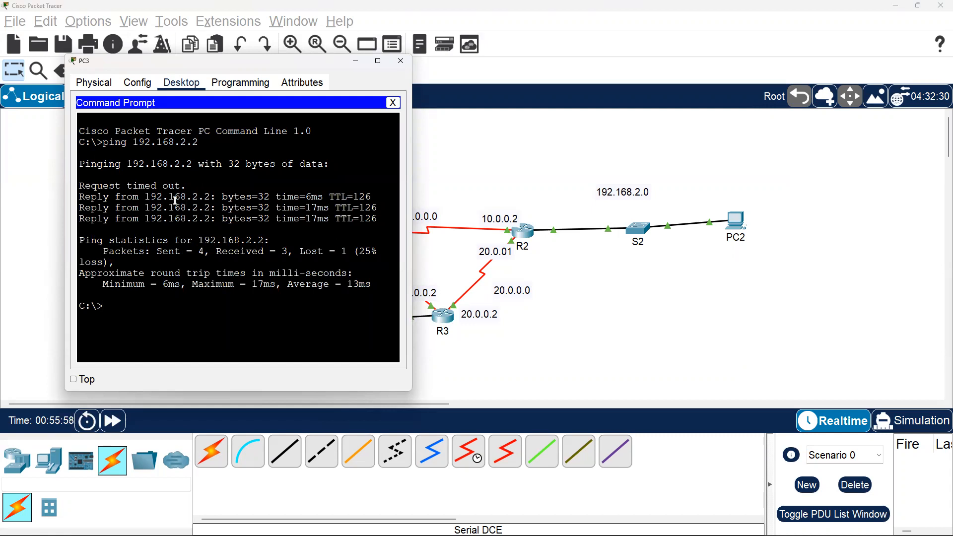
drag(80, 197, 214, 197)
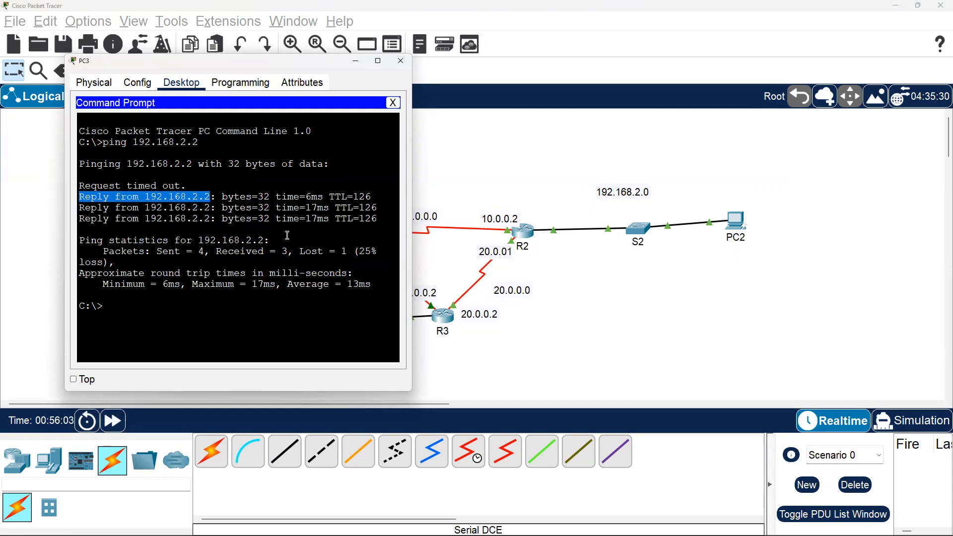
click(334, 228)
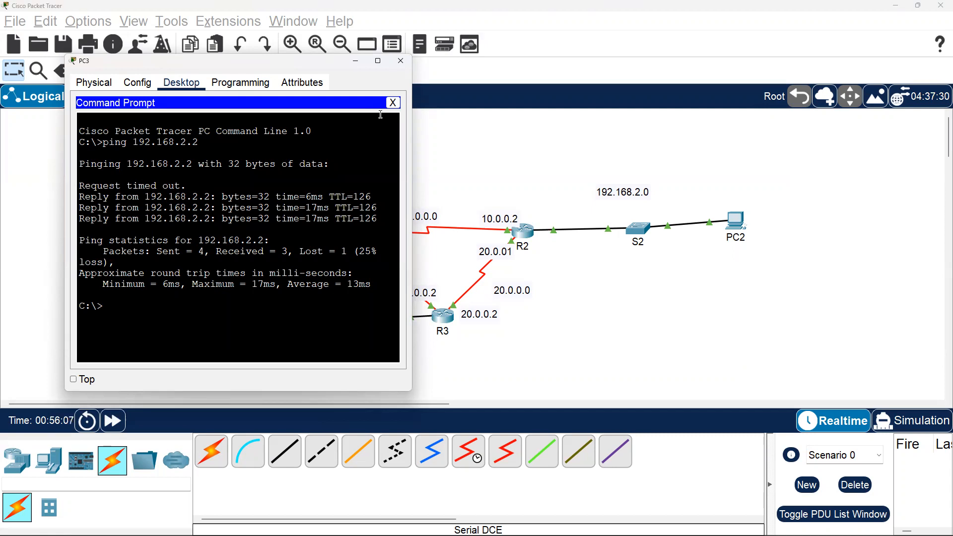
click(401, 62)
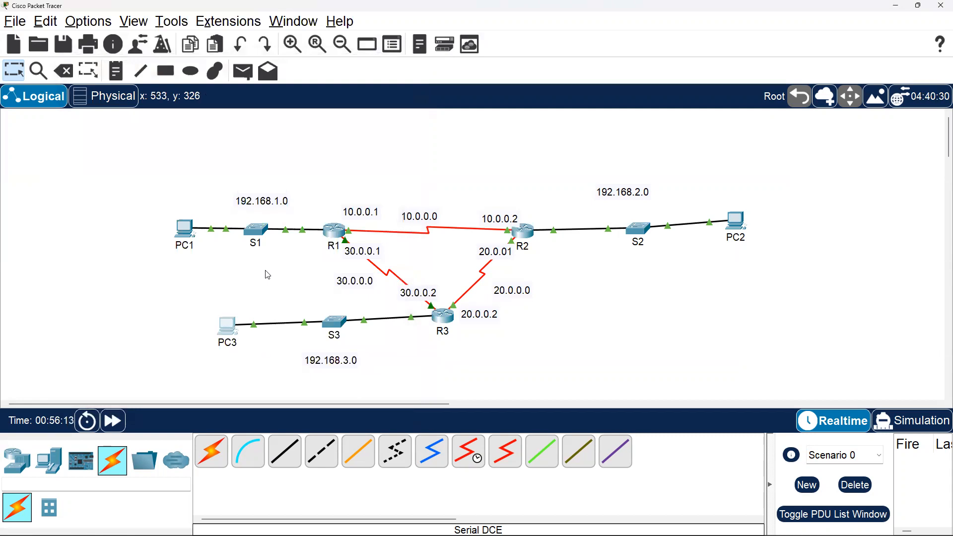
Ping PC3 at 192.168.3.2 from PC1's command prompt with its window moved aside, and close PC1.
click(187, 229)
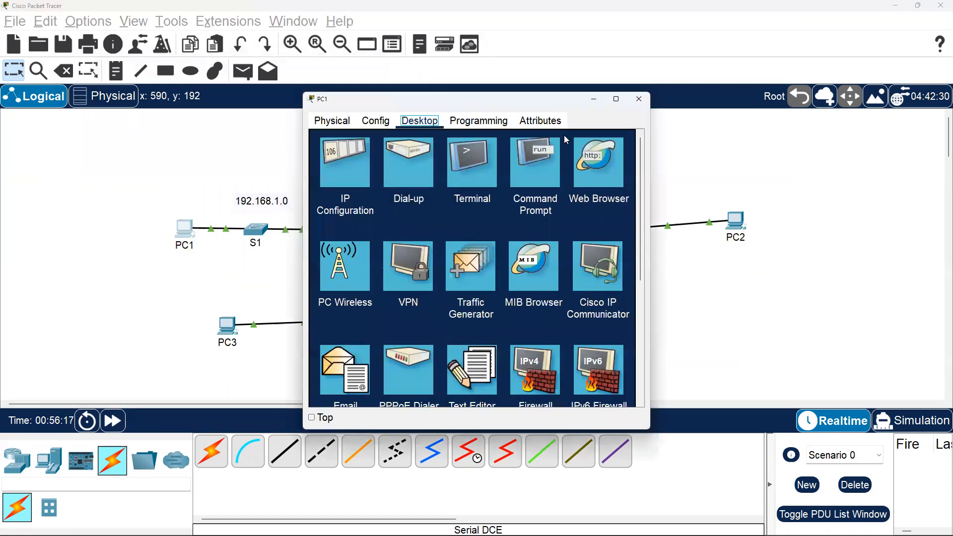
click(476, 161)
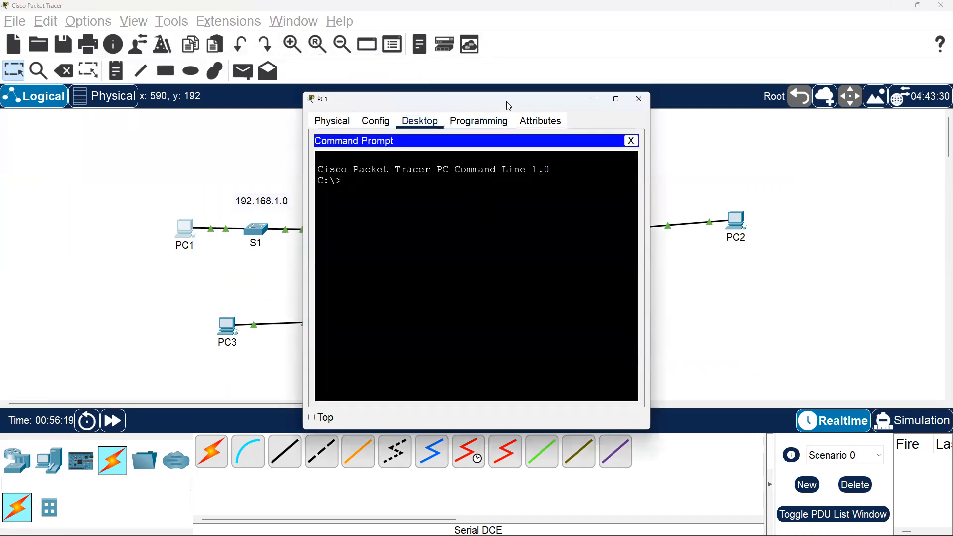
drag(510, 106, 665, 92)
text(pi)
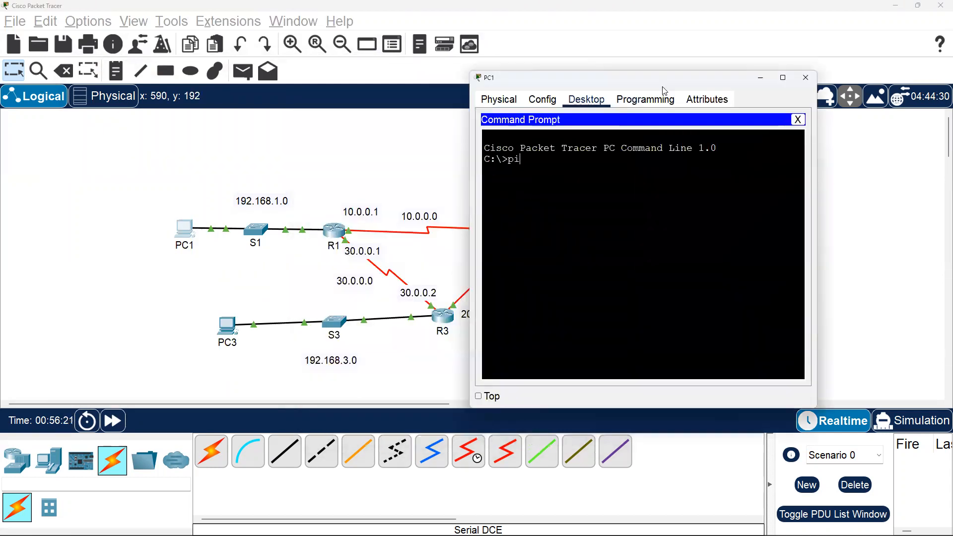
text(ng 192.1)
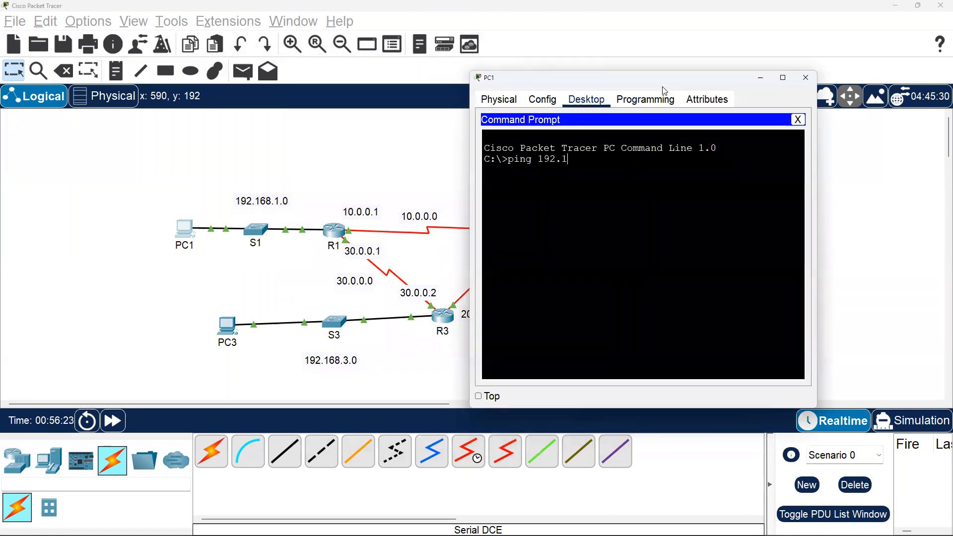
text(68.3.2)
key(Return)
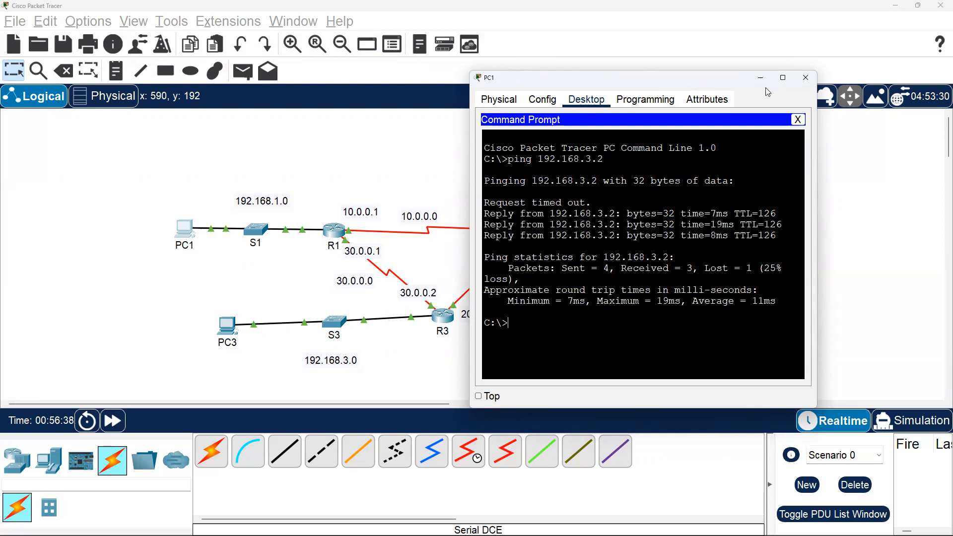
click(805, 78)
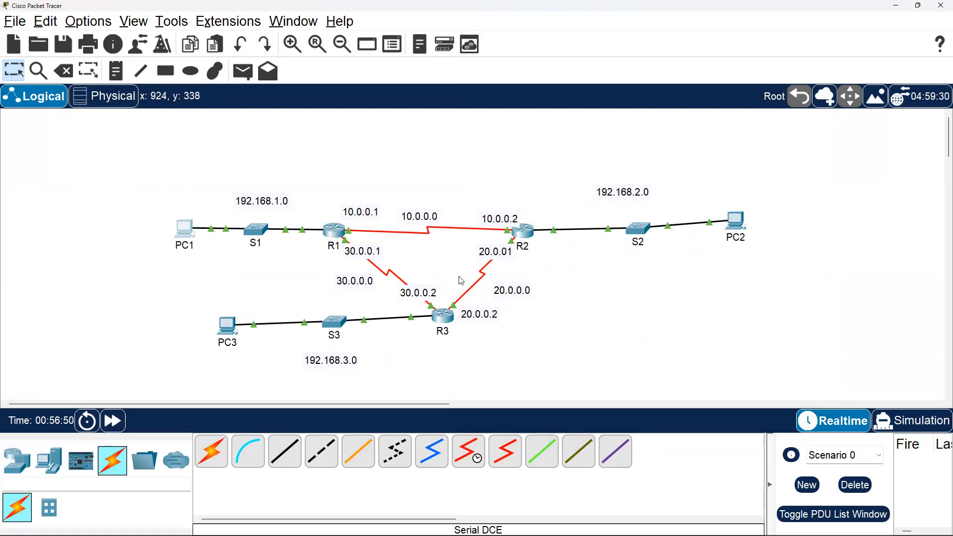
Open R1's command line in a widened window and return to privileged mode with end.
click(335, 239)
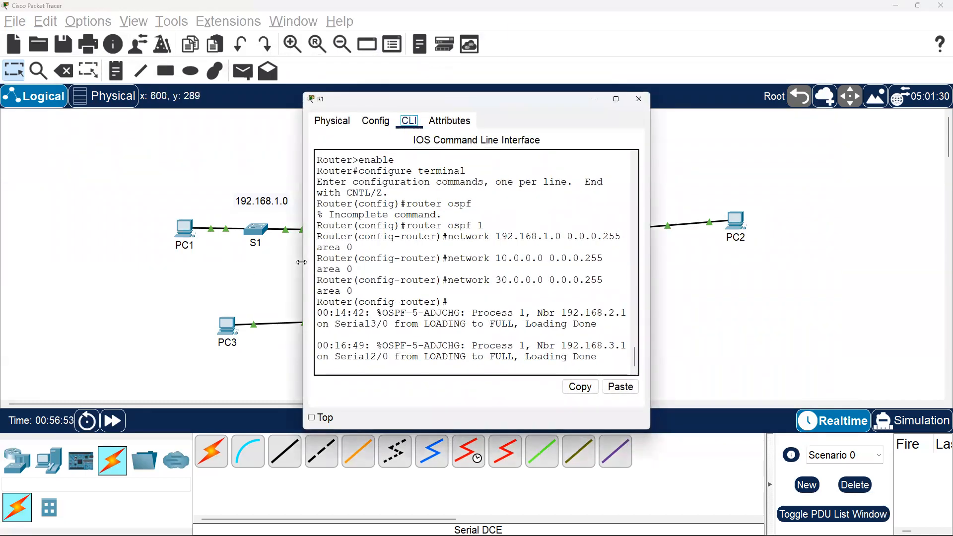
drag(302, 262, 138, 262)
key(Return)
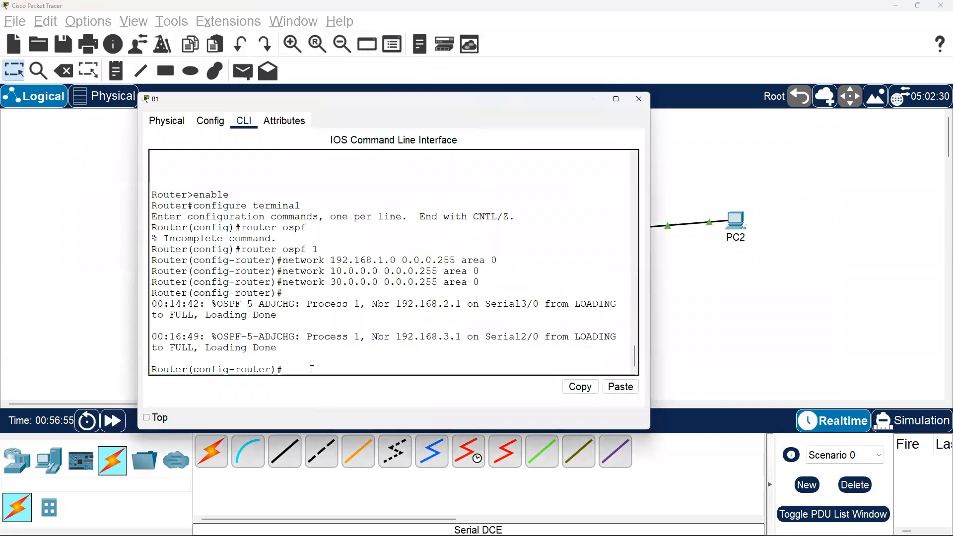
mouse_move(271, 369)
mouse_down()
mouse_move(248, 362)
mouse_move(274, 370)
mouse_up()
click(289, 371)
text(end)
key(Return)
key(Return)
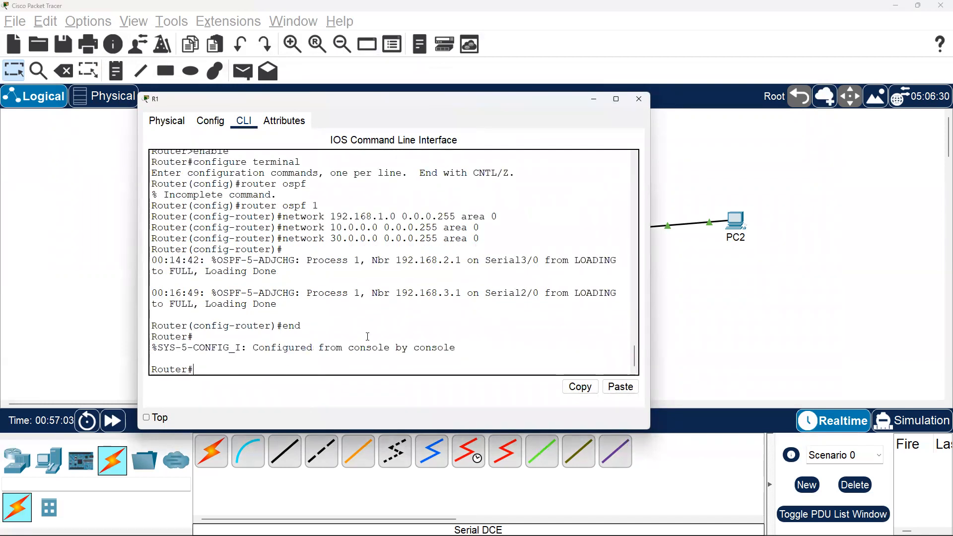
List R1's OSPF neighbors with show ip ospf neighbor, examine the neighbor addresses and interfaces, and close R1.
text(show ip ospf neigh)
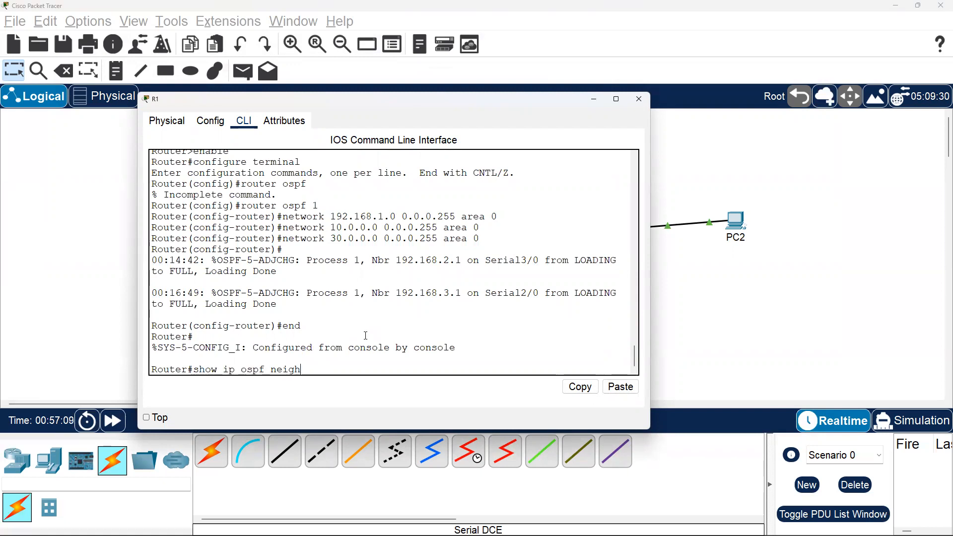
text(bor)
key(Return)
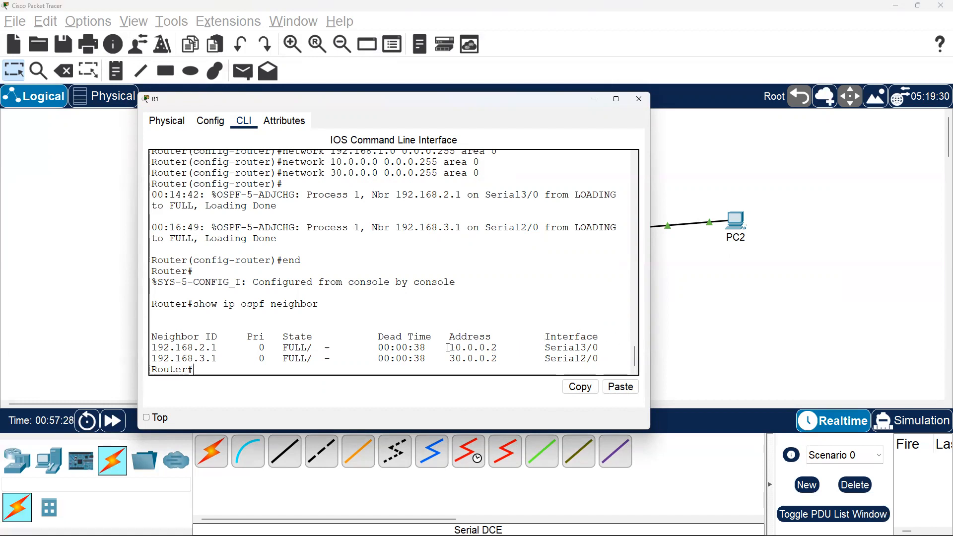
drag(449, 347, 497, 347)
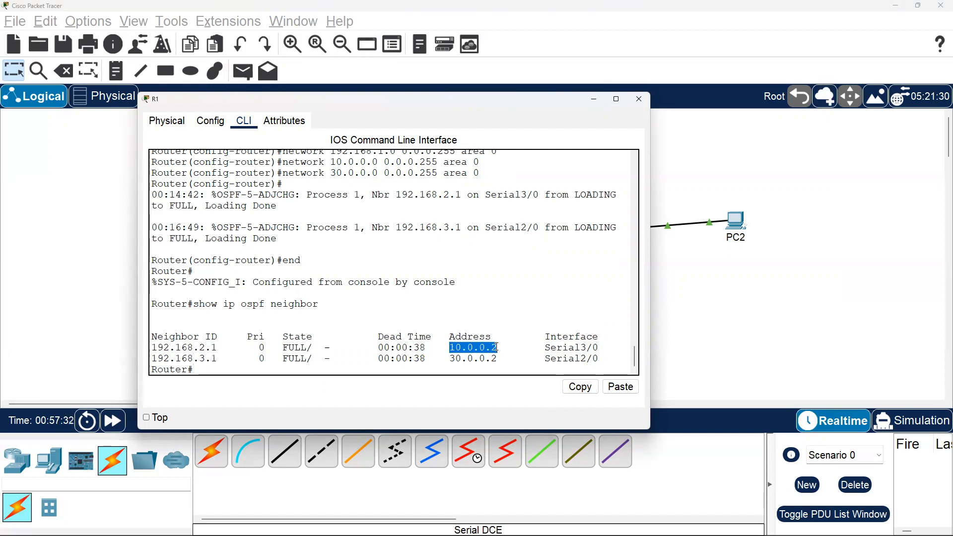
click(503, 347)
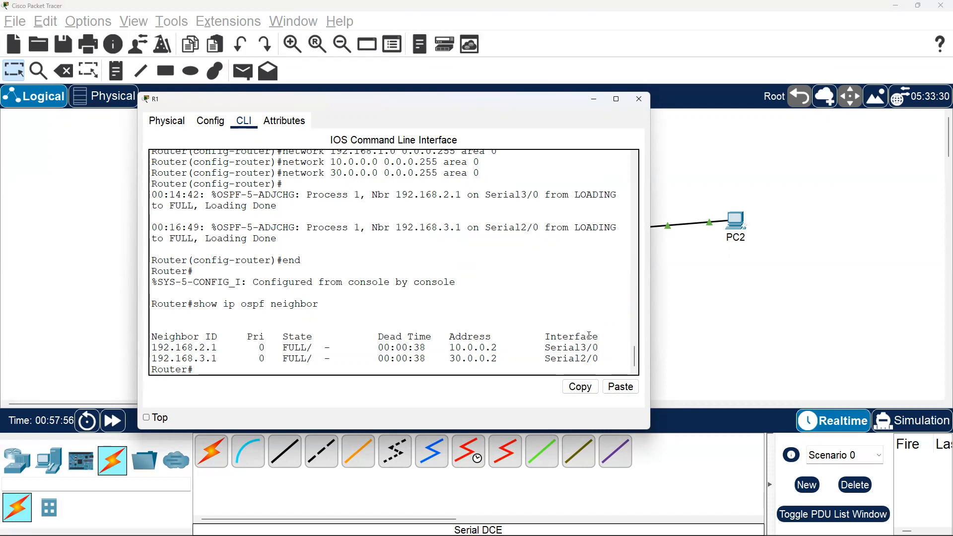
scroll(536, 324, up, 1)
scroll(536, 324, down, 1)
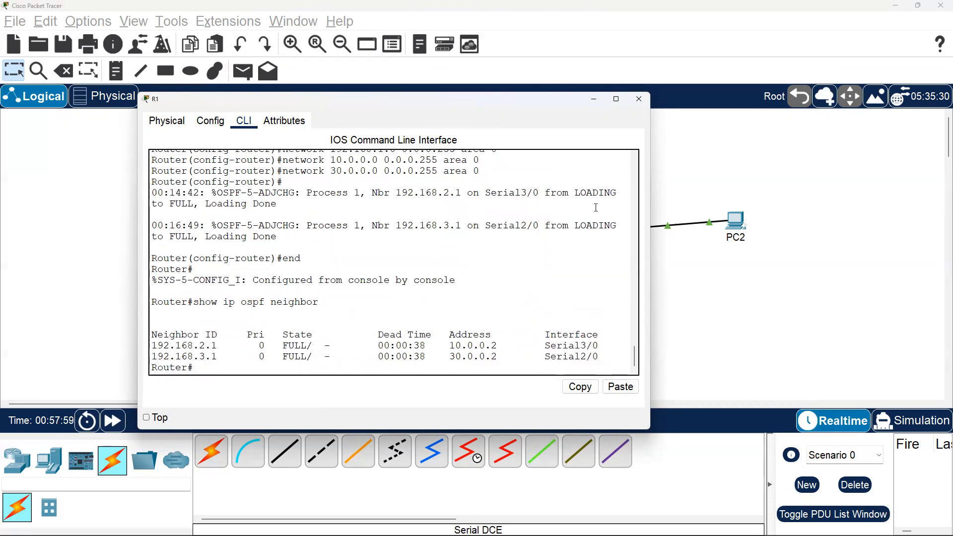
click(638, 105)
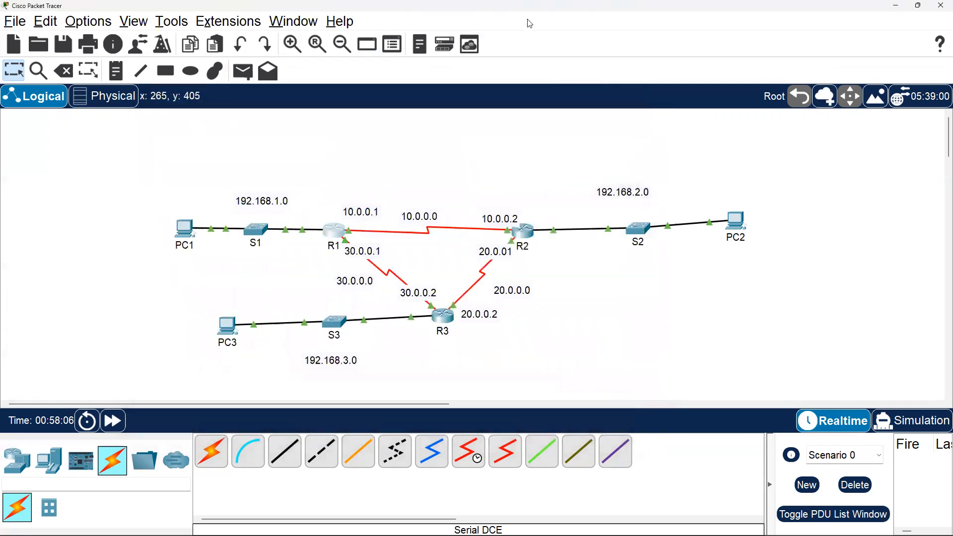